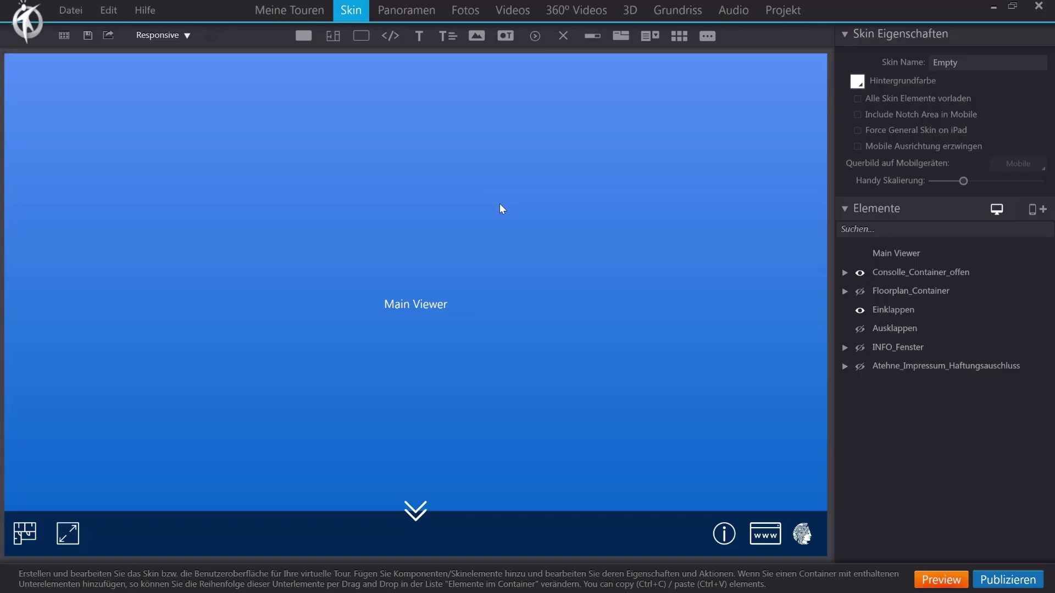
Step: Create a new project with the Basic skin in the Empty style, without colour
click(71, 10)
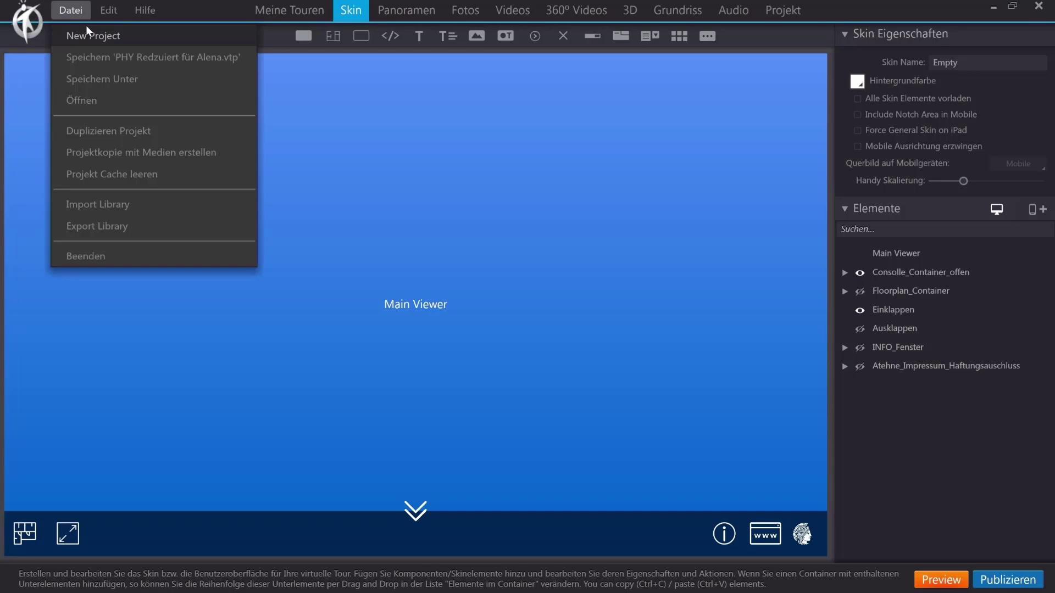
click(90, 34)
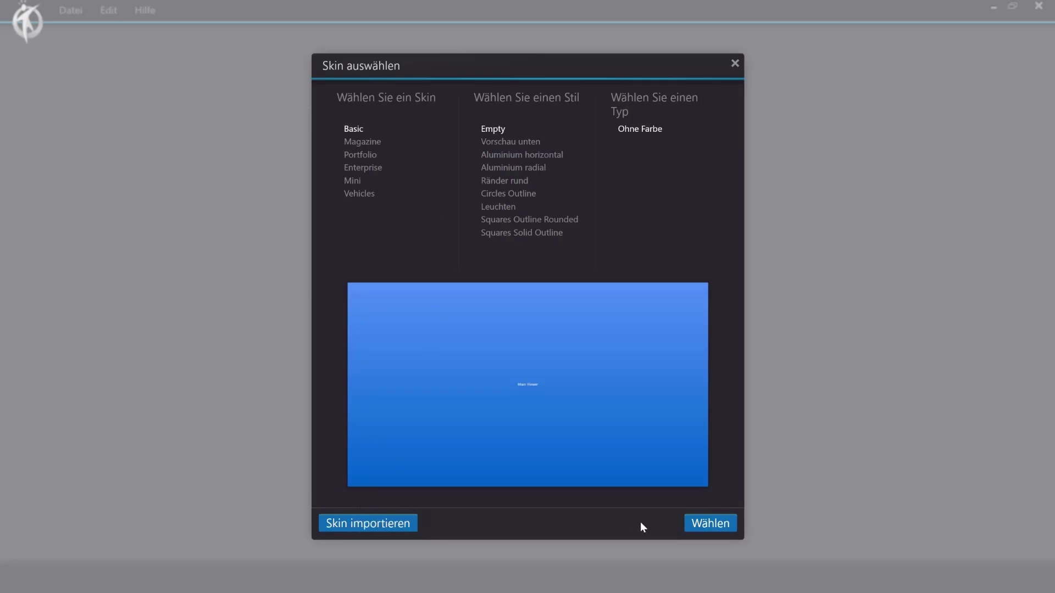
double_click(450, 338)
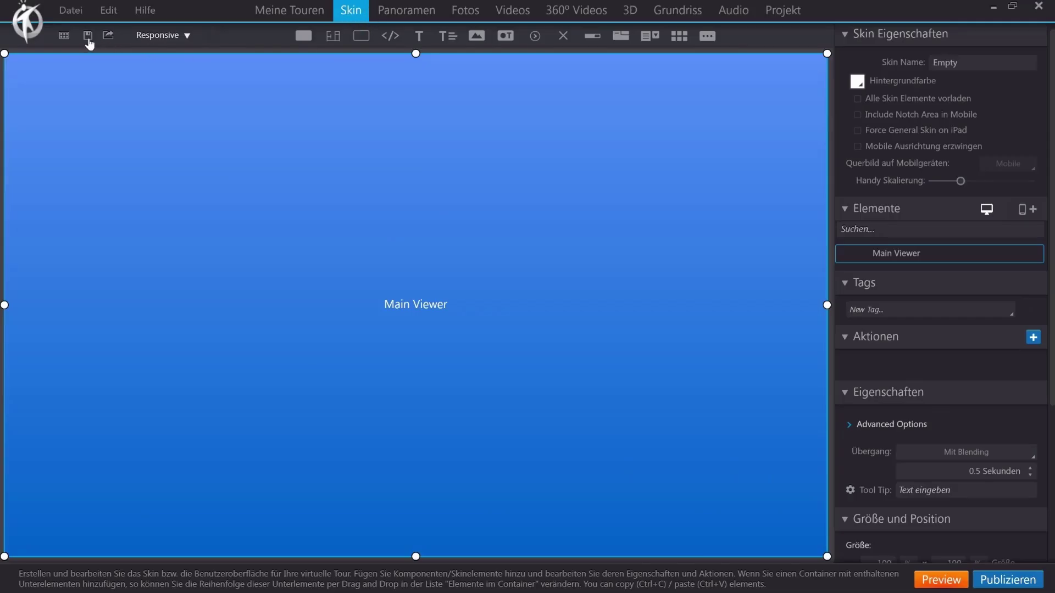
Step: Replace the project's current skin by importing and applying the skin file PHY_Skin.vts
click(64, 37)
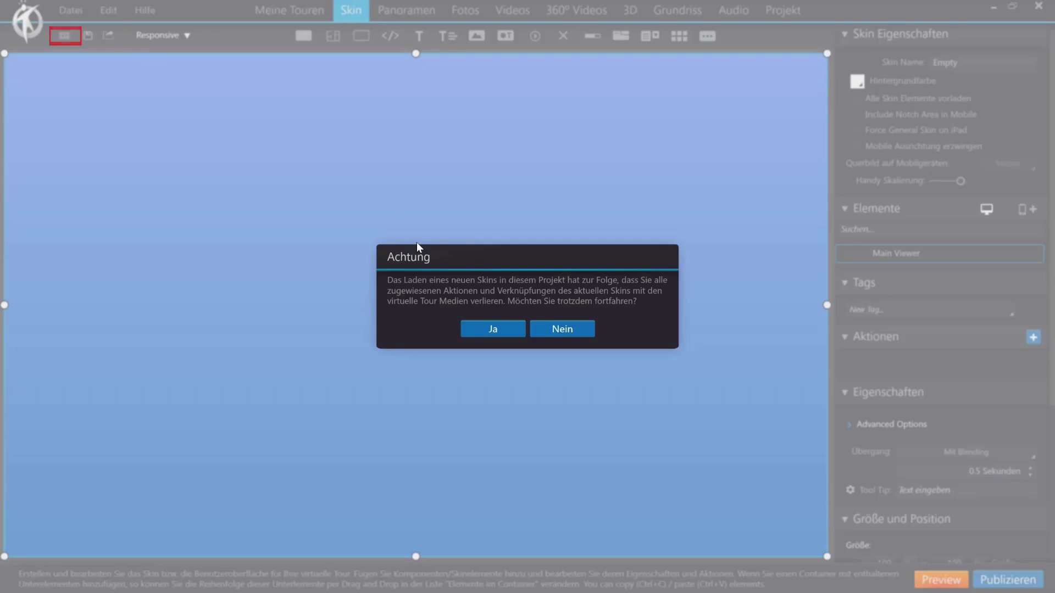
click(485, 329)
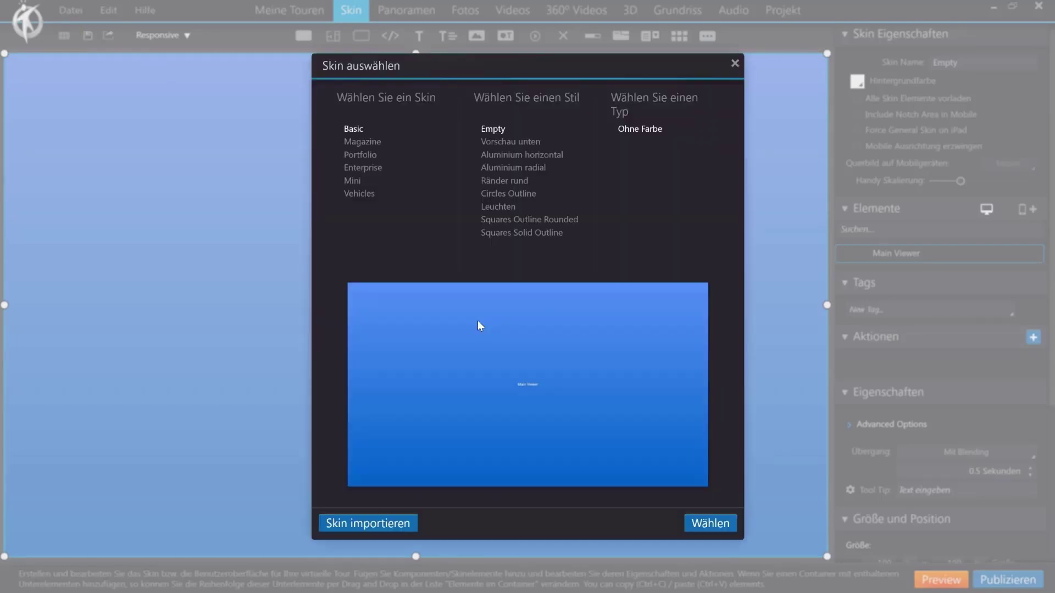
click(358, 525)
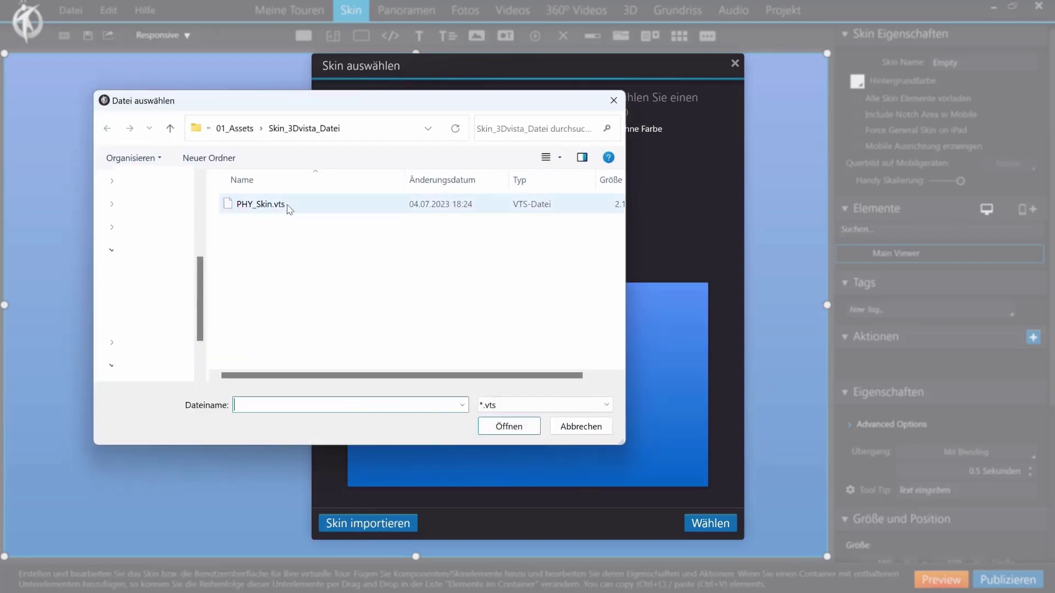
double_click(297, 206)
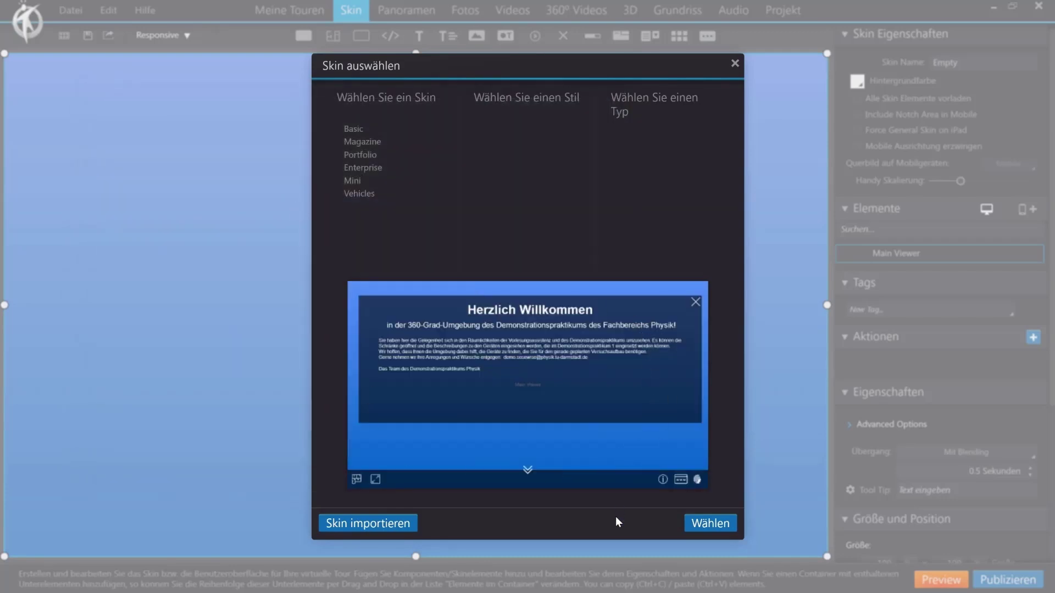
click(699, 522)
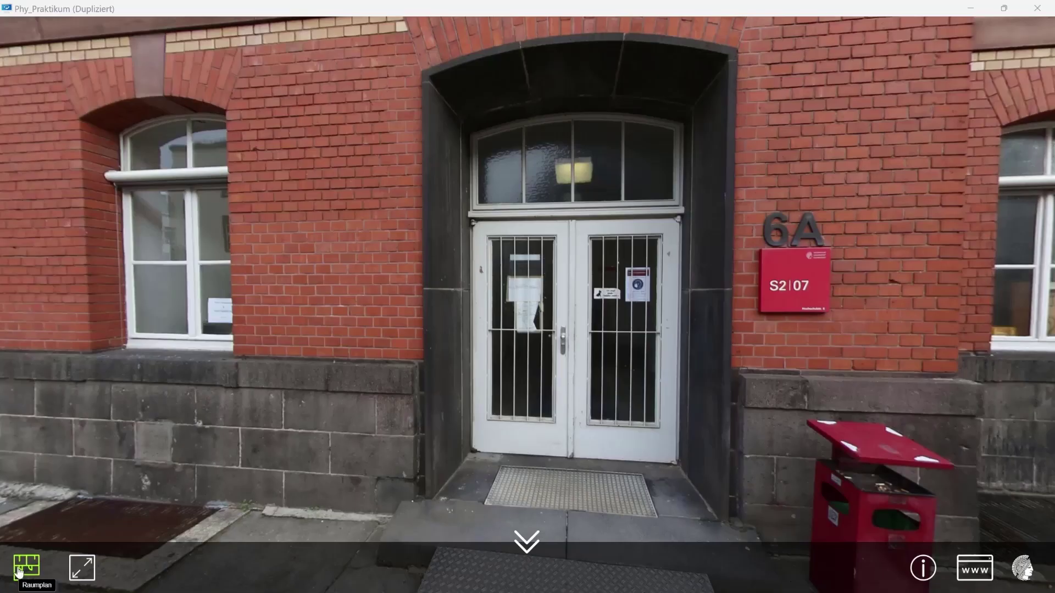
Step: Show the floor plan in the tour preview and switch it to S2/06 (VLA) and back to S2/07 (DEMO)
click(15, 573)
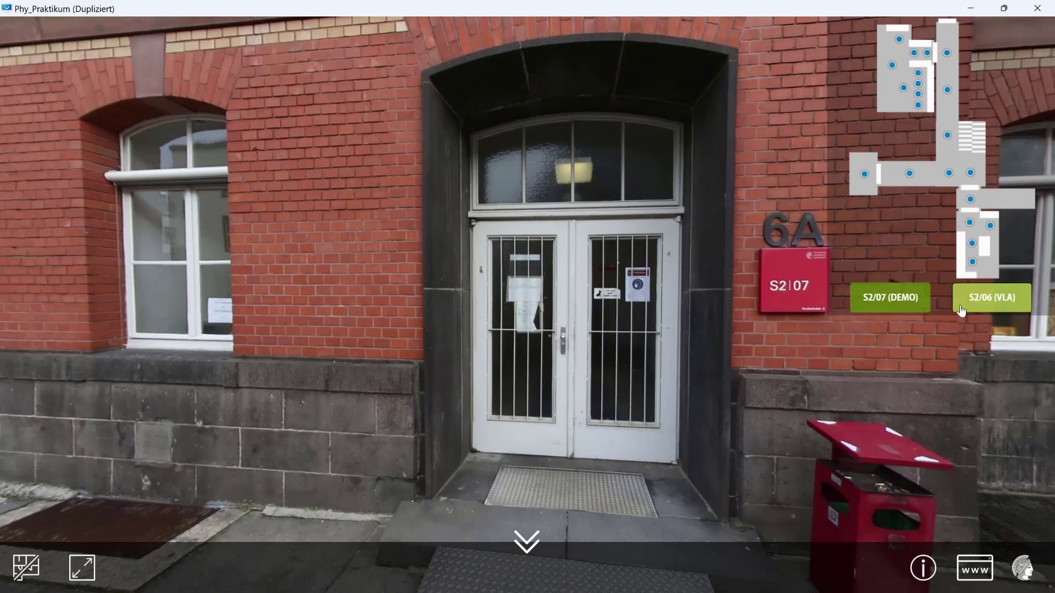
click(993, 290)
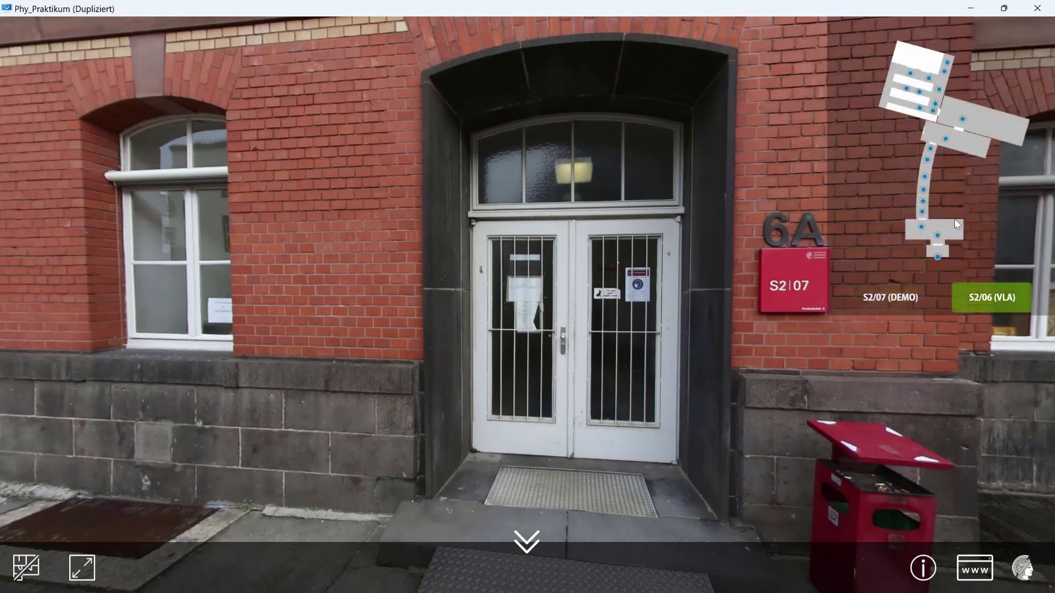
click(908, 294)
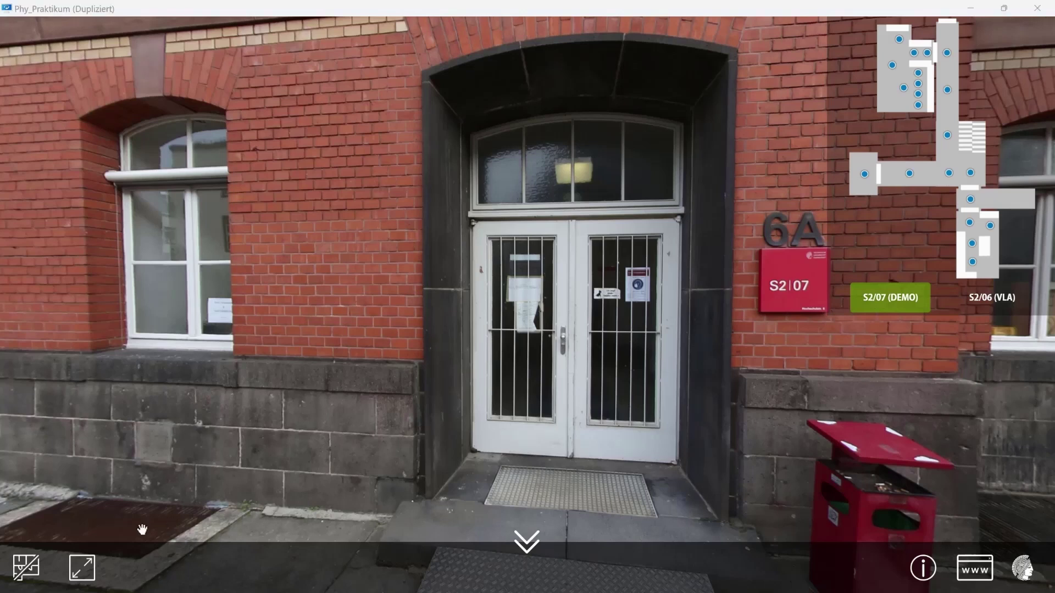
Step: Test the preview's full-screen mode on and off, as well as collapsing and expanding its control bar
click(81, 569)
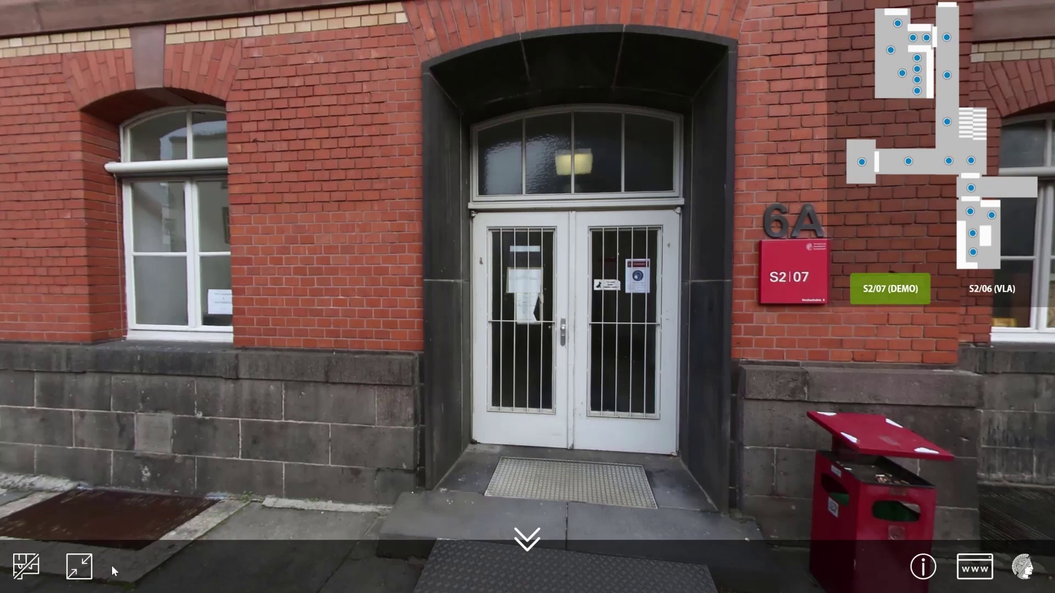
click(81, 568)
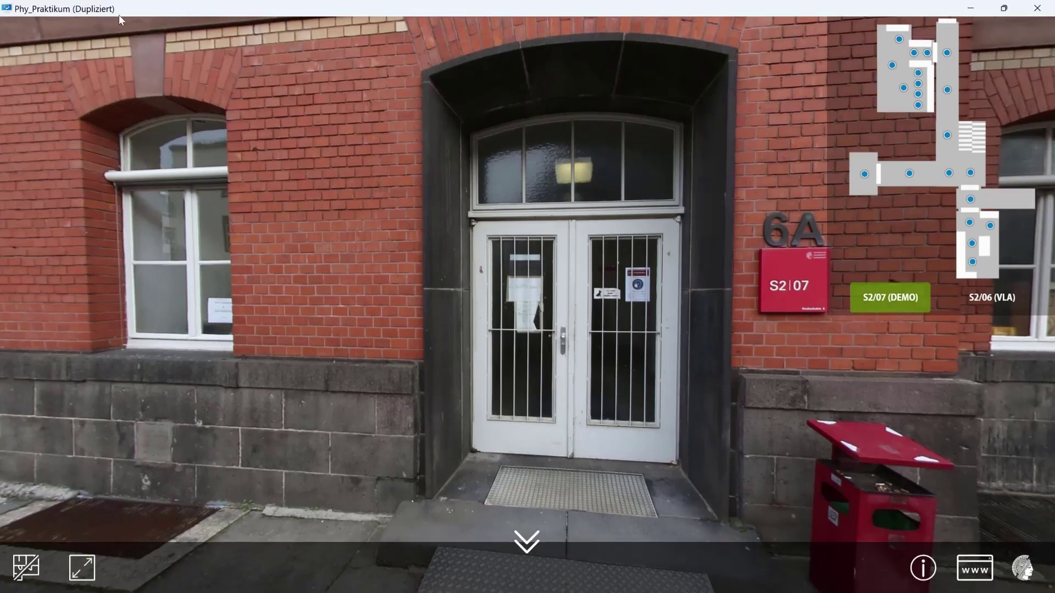
click(527, 541)
click(527, 569)
Step: Check what the project website, imprint and operating info buttons of the control bar open, closing each window
click(976, 572)
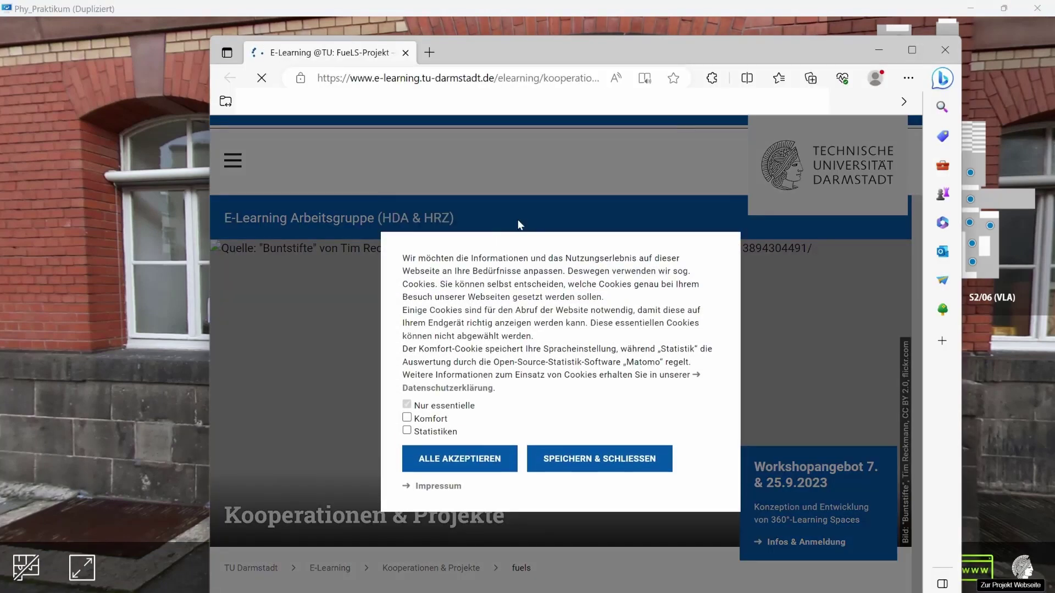
click(941, 50)
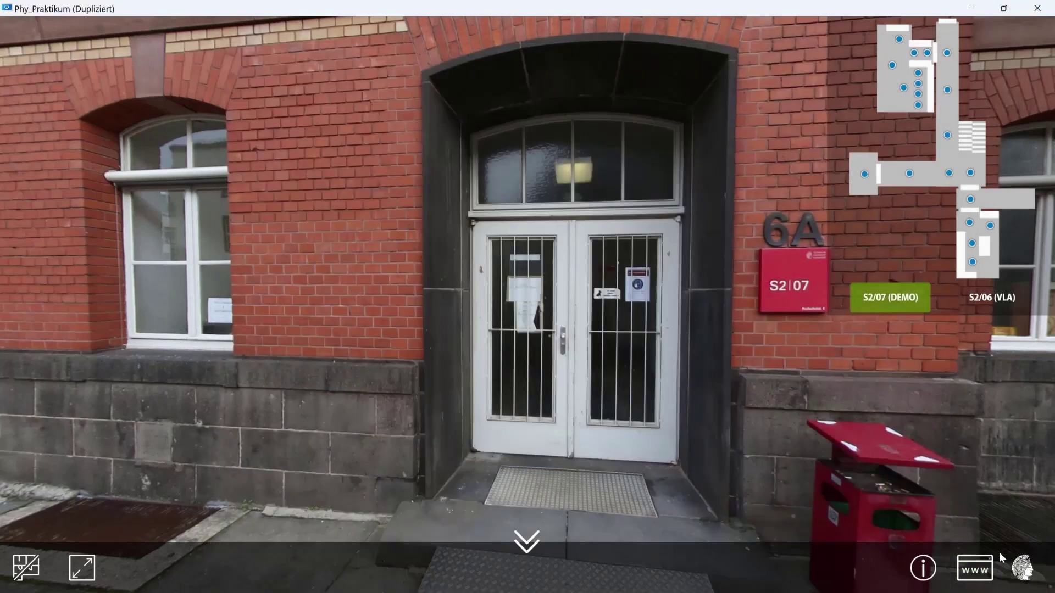
click(1025, 570)
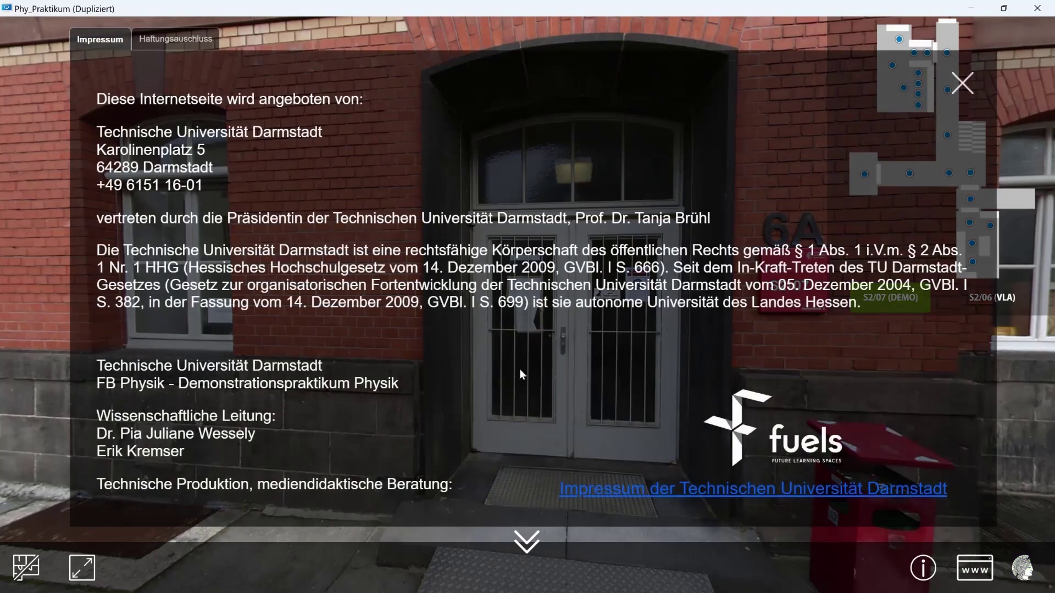
click(960, 90)
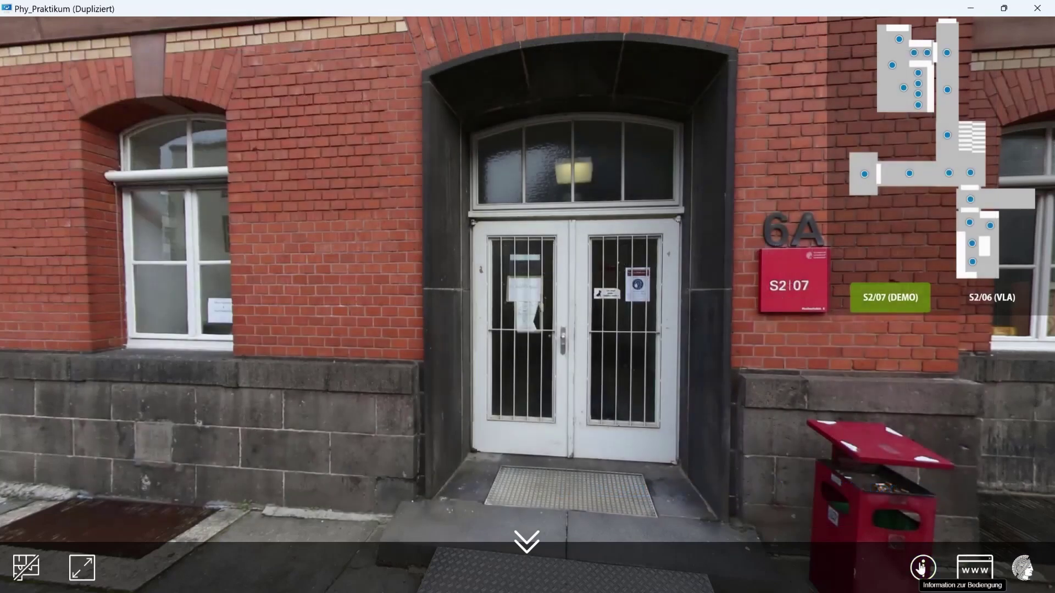
click(922, 569)
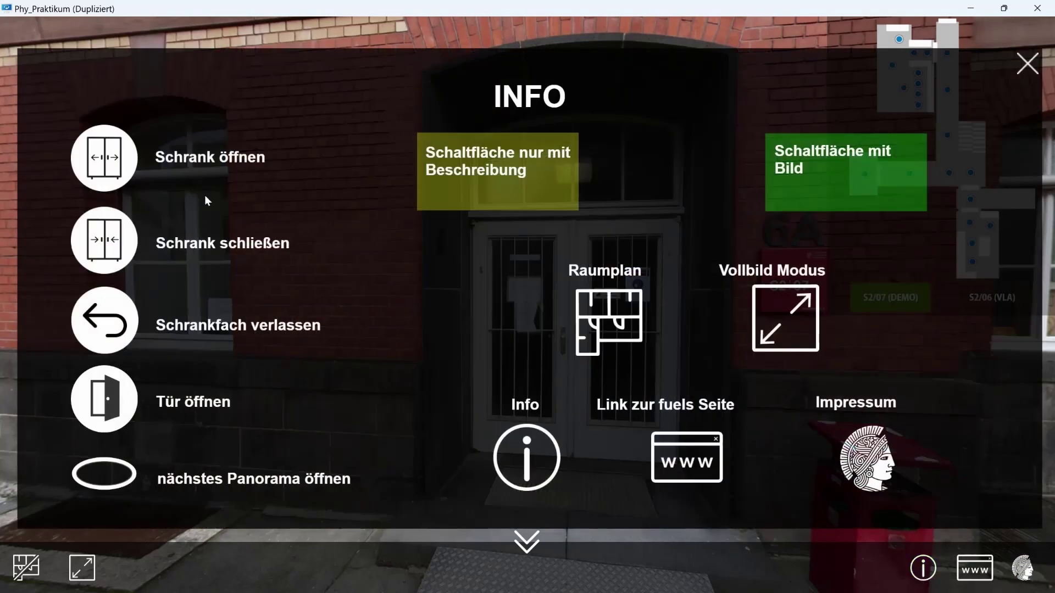
click(1028, 62)
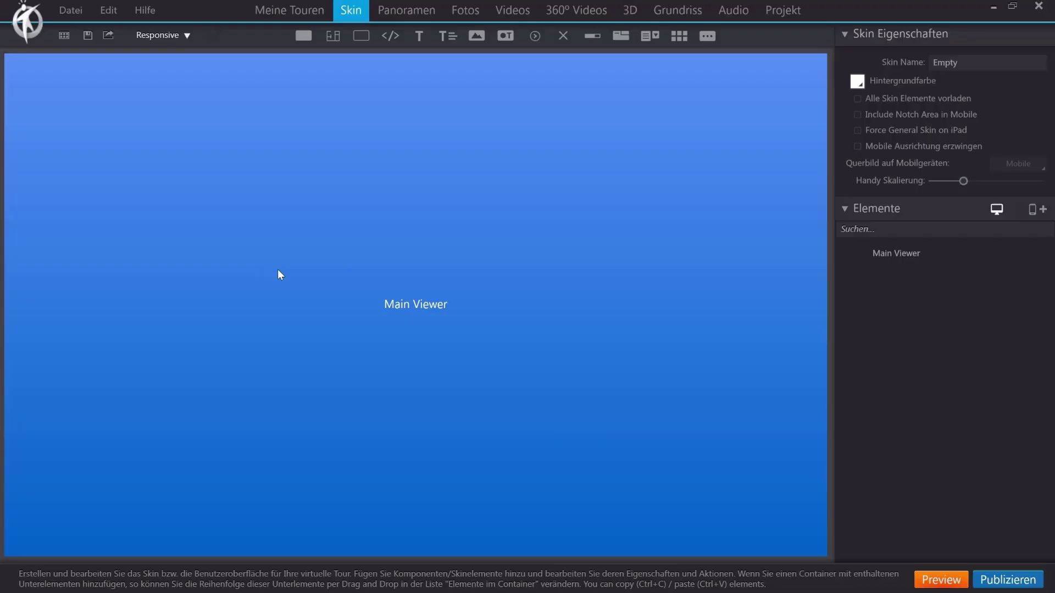
click(187, 36)
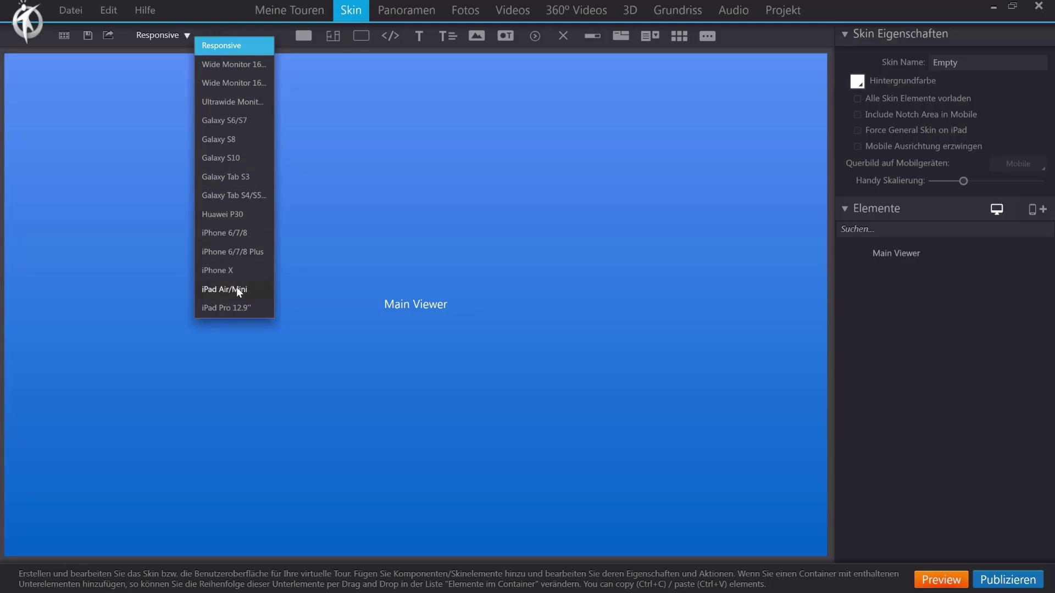
click(130, 261)
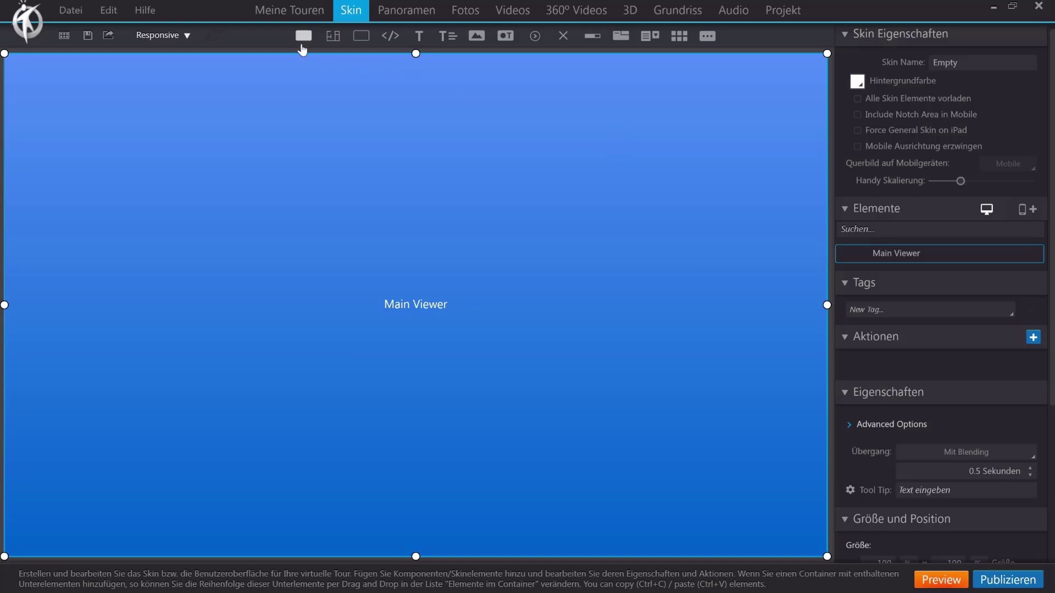
Step: Try out a second, smaller viewer placed over the Main Viewer and delete it
click(304, 37)
click(651, 182)
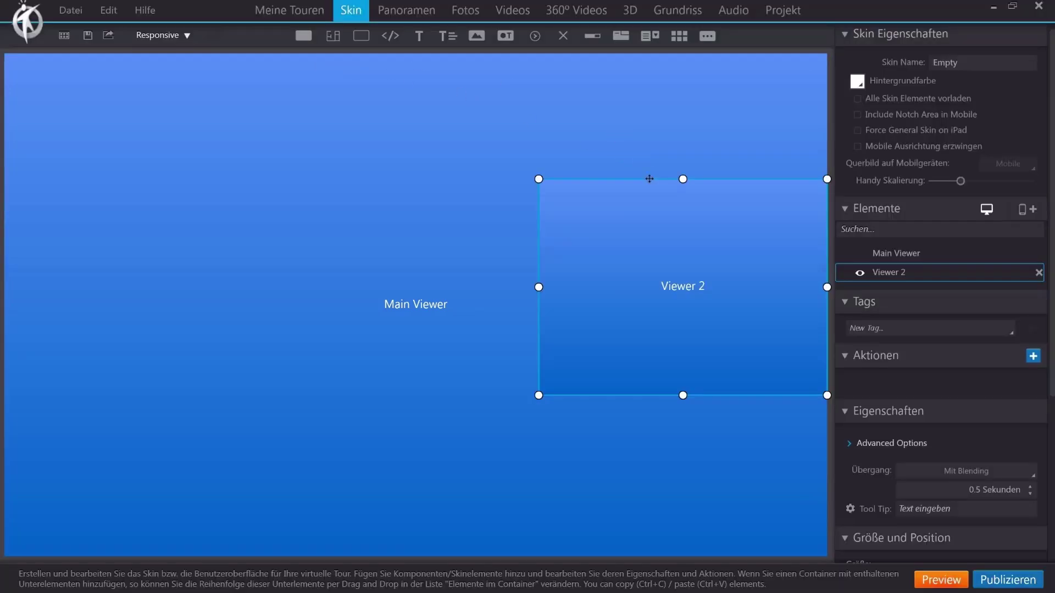
drag(657, 211, 613, 214)
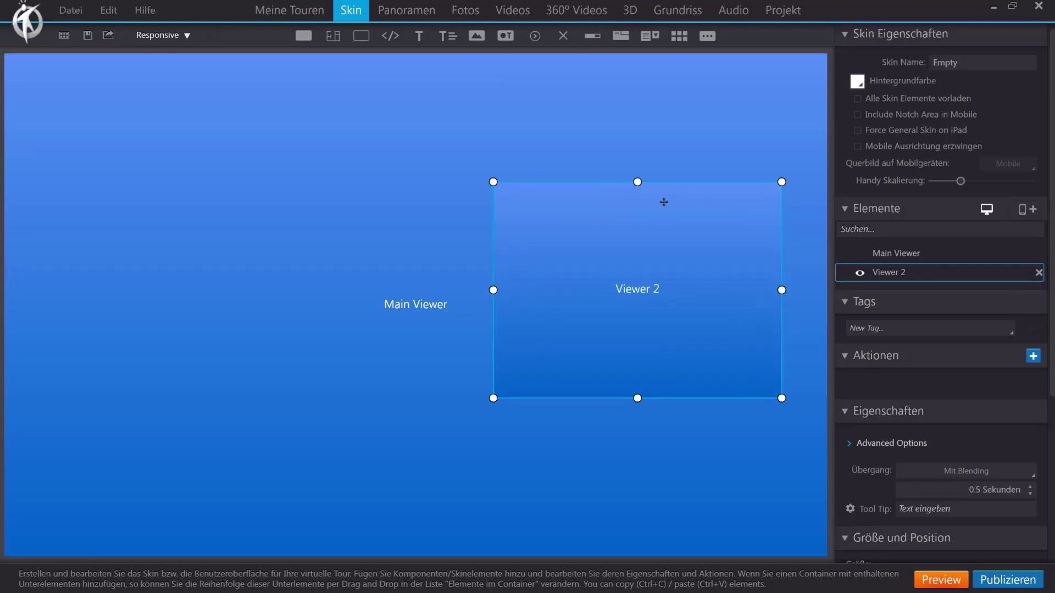
click(1039, 273)
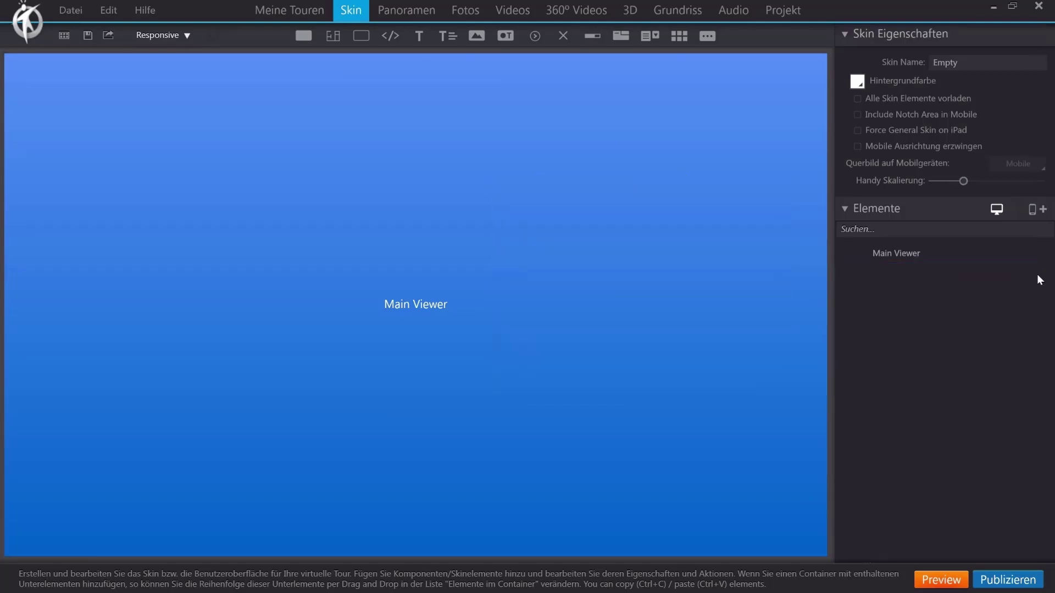
Step: Add a wide, flat container about 53.5 % by 12.9 % just below the centre of the Main Viewer
click(360, 37)
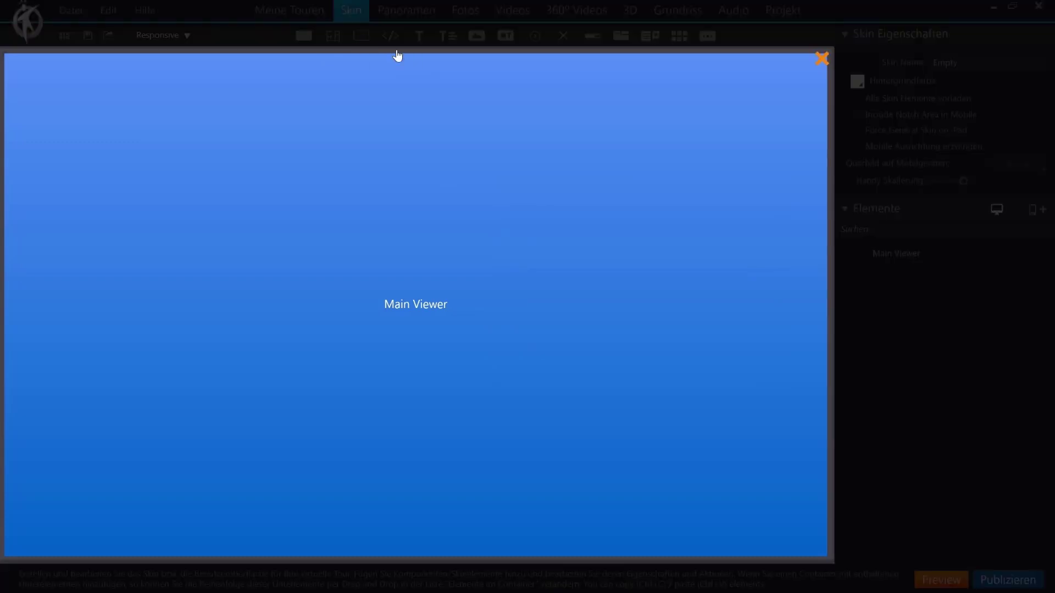
click(541, 250)
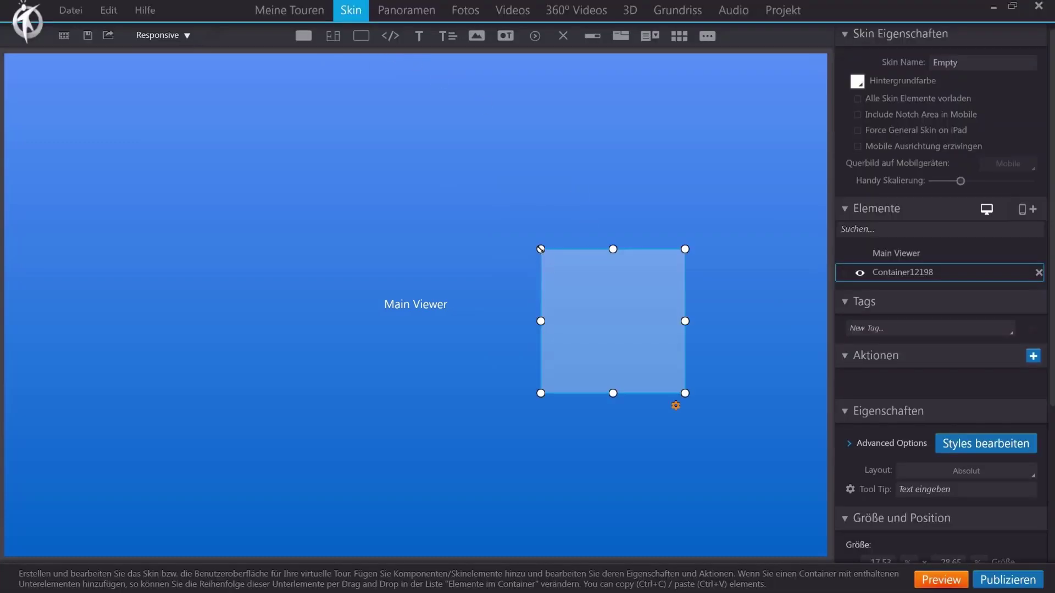
drag(541, 249, 244, 328)
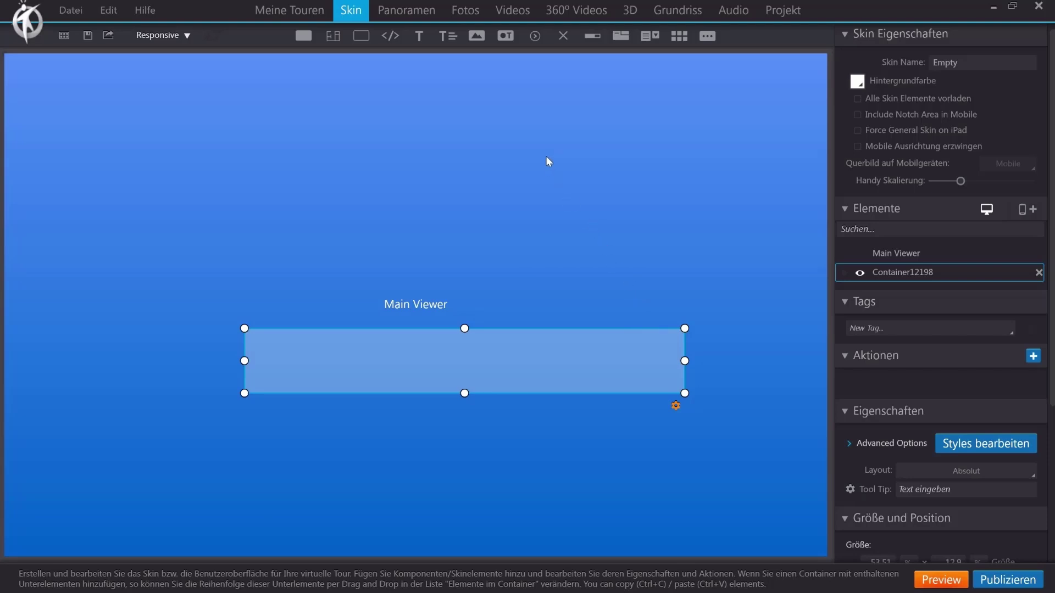
click(606, 195)
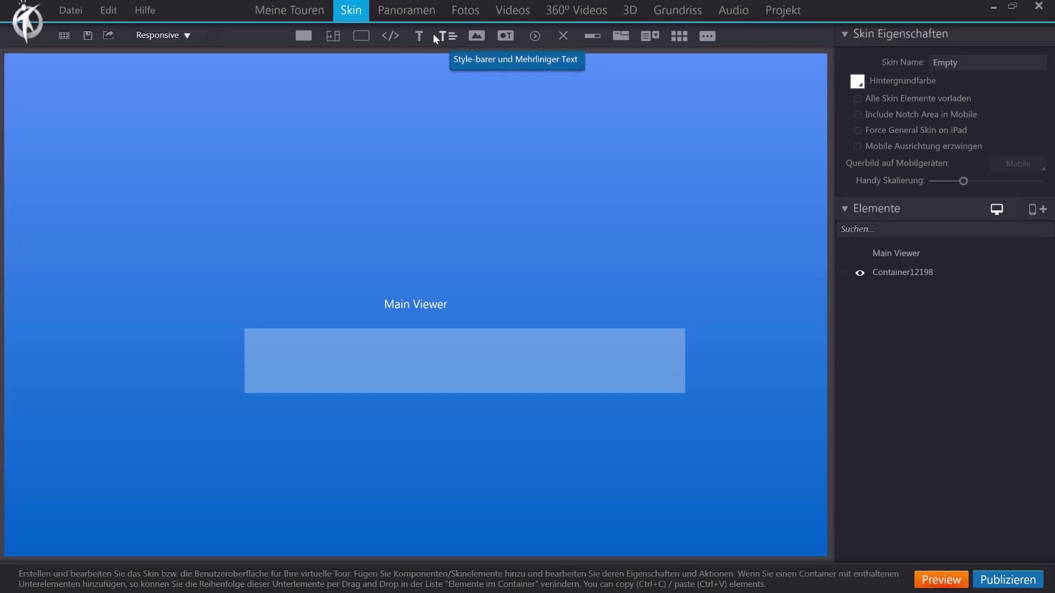
Step: Place a simple text label above and to the right of the Main Viewer's centre and select its text for editing
click(418, 36)
click(548, 155)
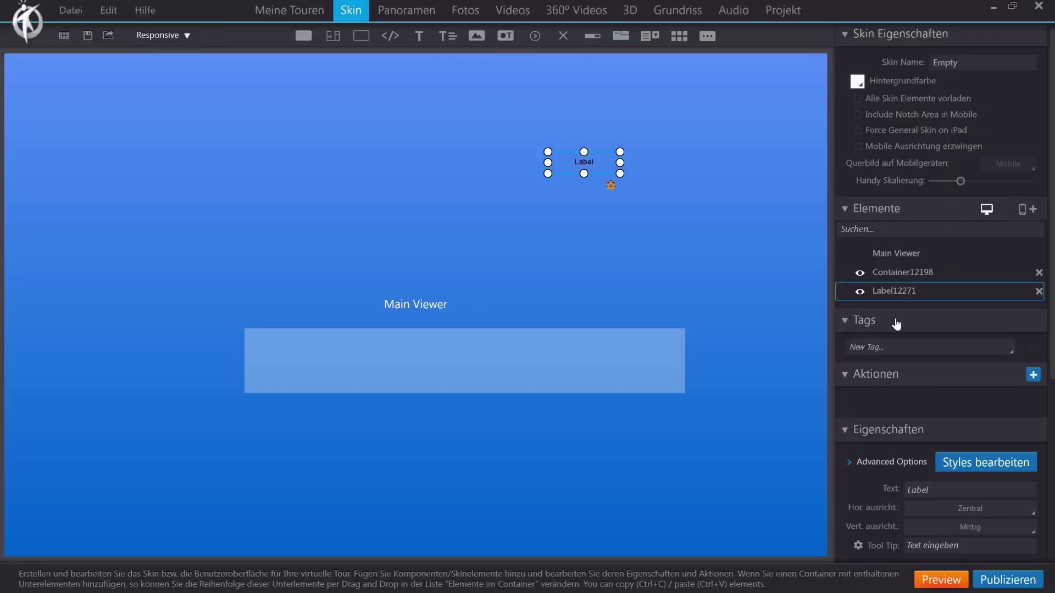
scroll(896, 324, down, 5)
click(910, 214)
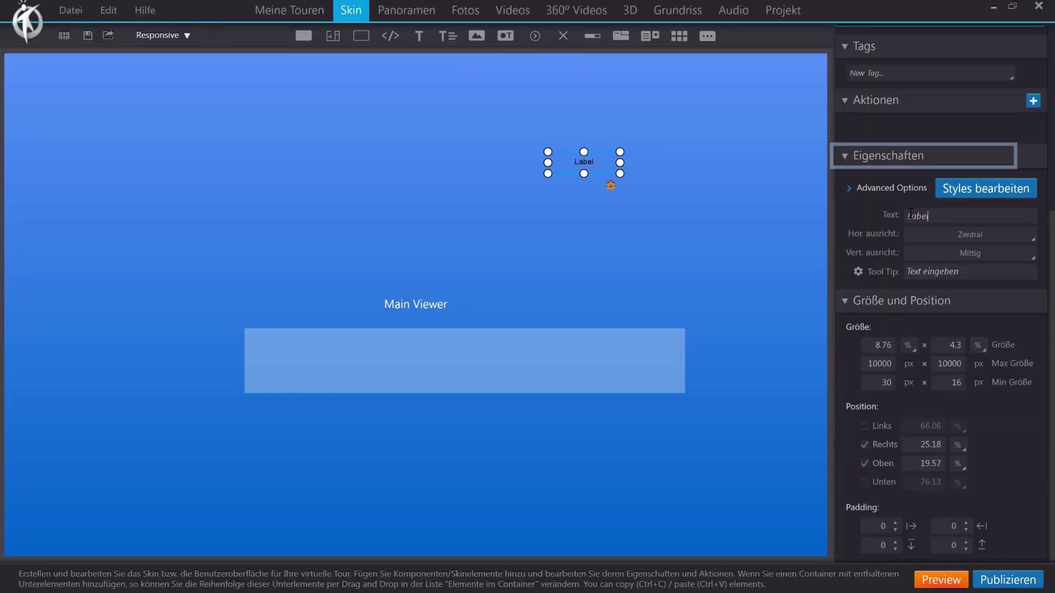
double_click(910, 215)
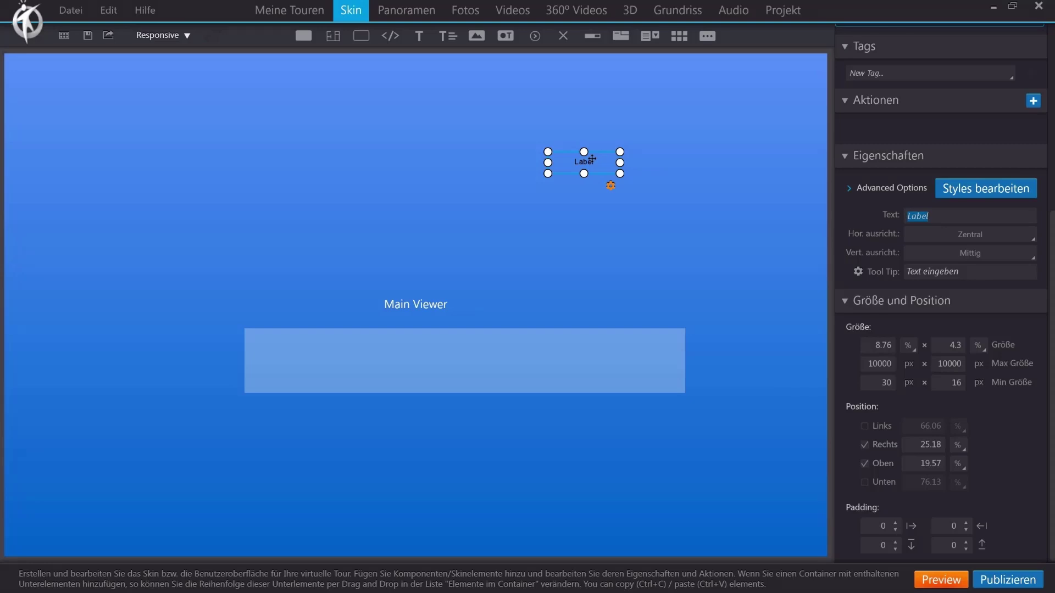
Step: Insert a multi-line styleable text block from the library's dark-background Black template and select parts of its text
click(447, 37)
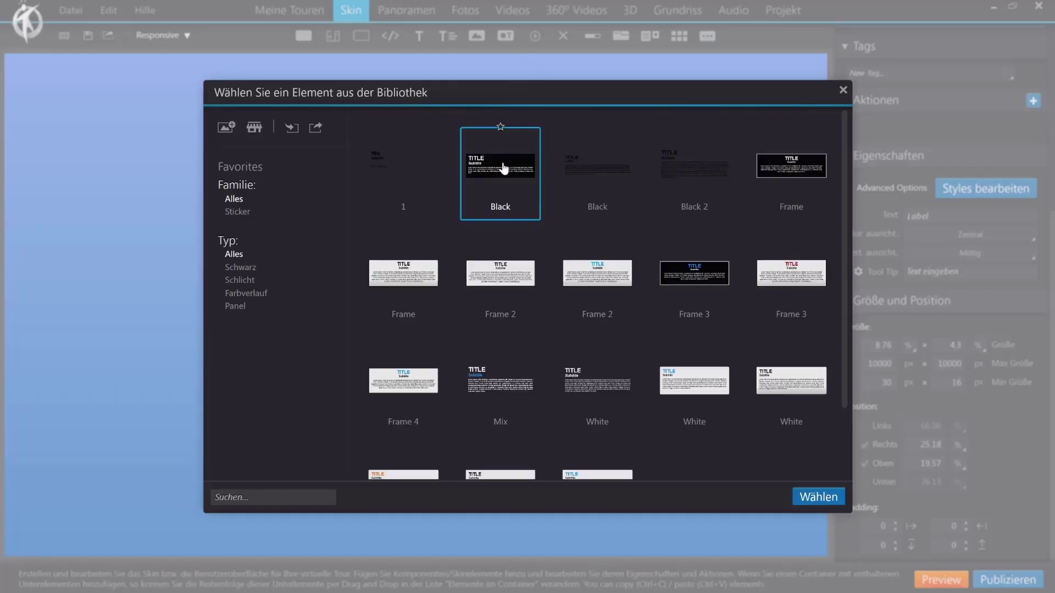
click(818, 497)
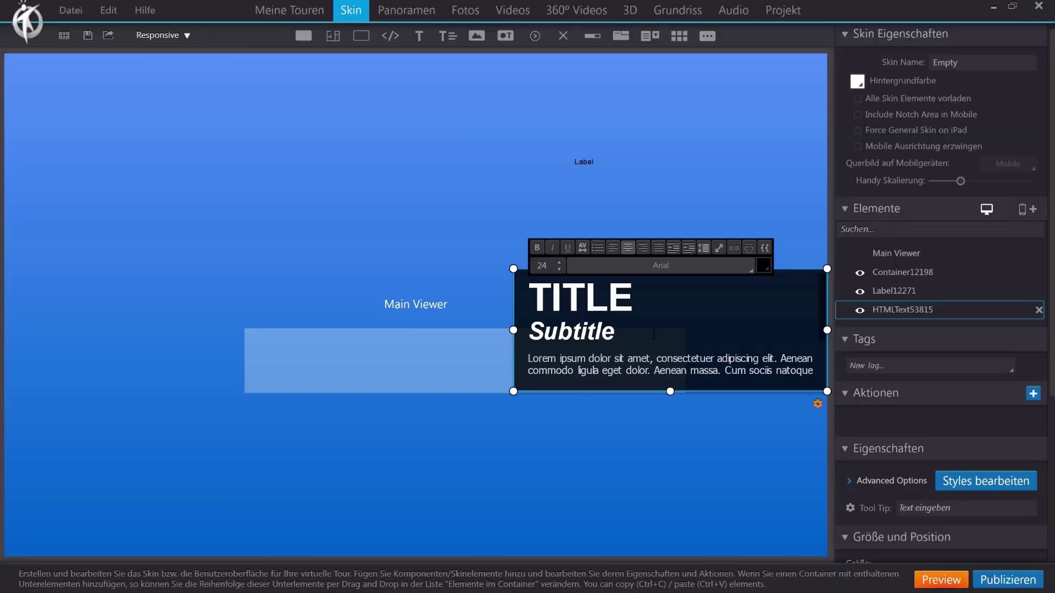
drag(615, 331, 530, 331)
drag(634, 299, 495, 302)
drag(686, 358, 547, 359)
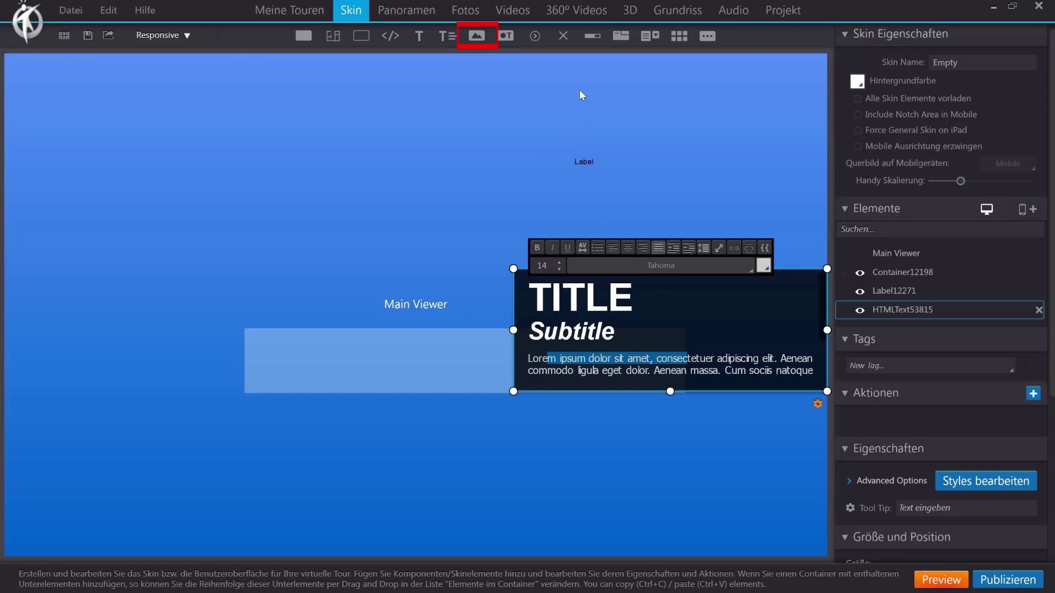
Step: Insert the image Logo_fuels_quer_blau_mit_Claim_RGB and shrink it into the skin's lower-right corner
click(477, 35)
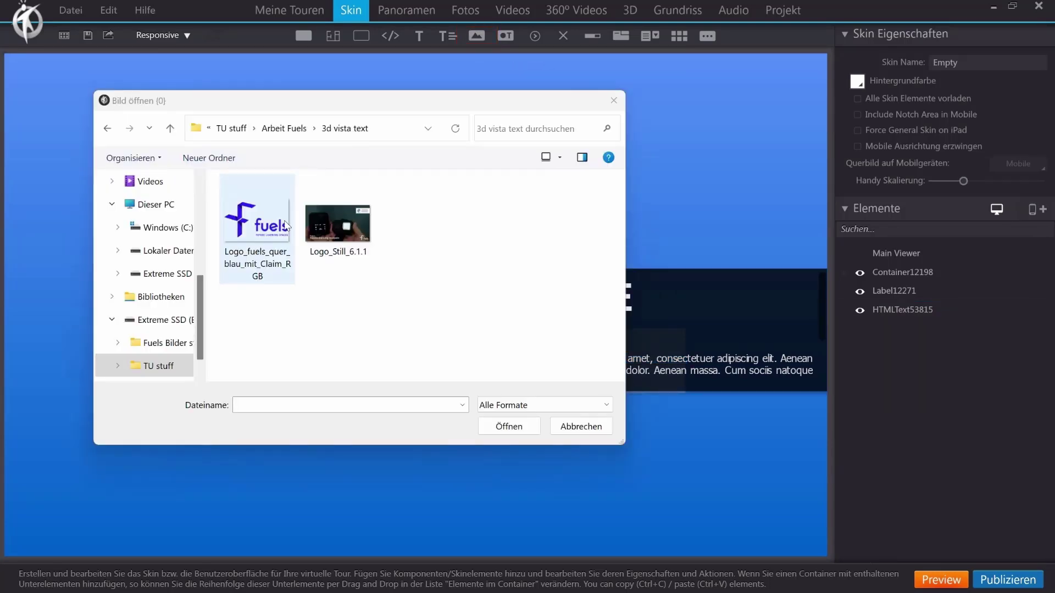
double_click(286, 225)
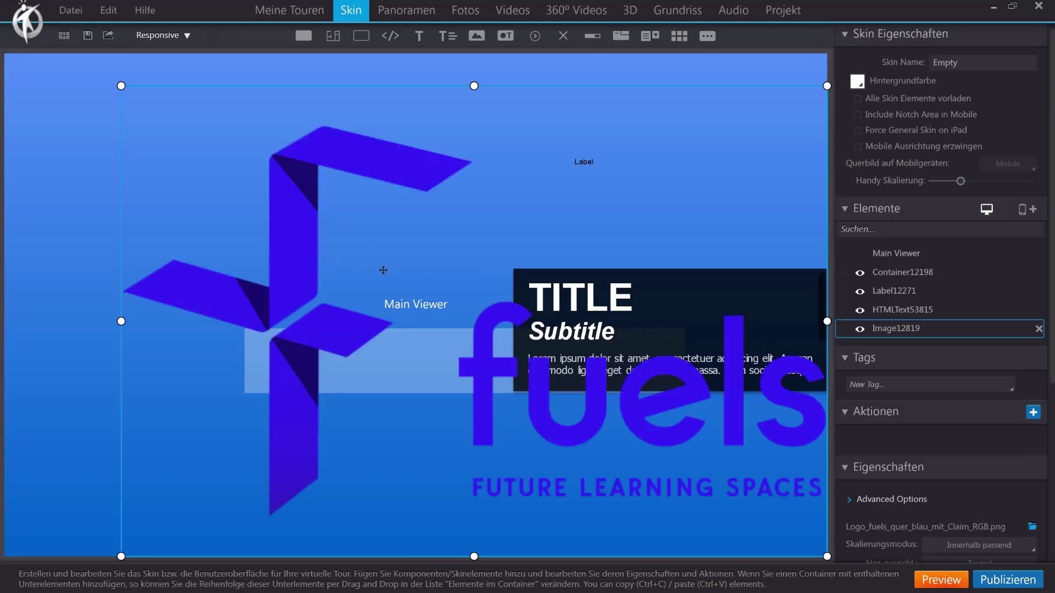
drag(121, 86, 563, 438)
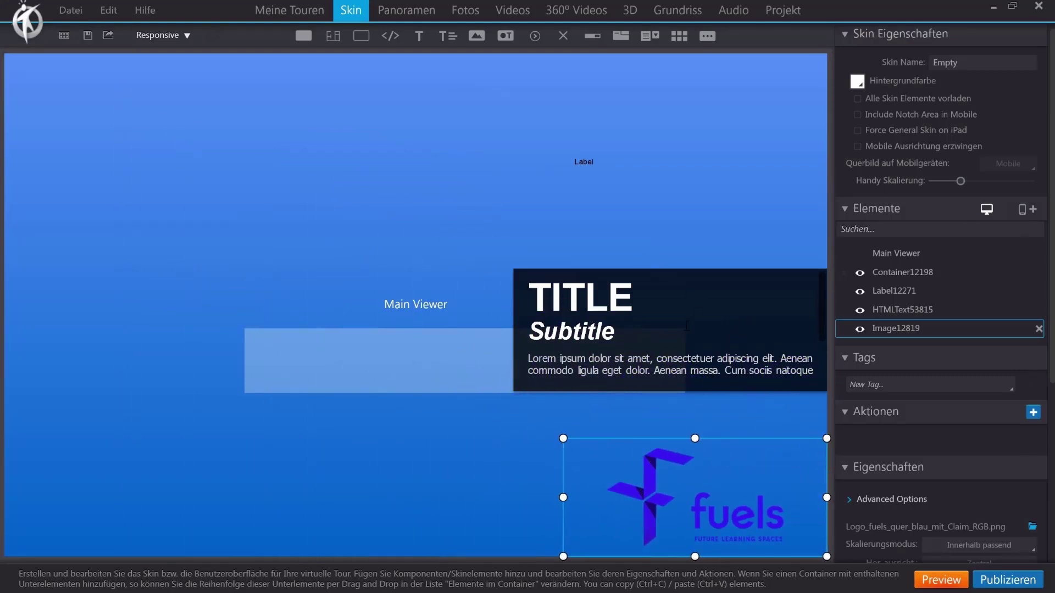
Step: Add a Modern Red text button above the Main Viewer's centre and look at the library of icon buttons
click(505, 35)
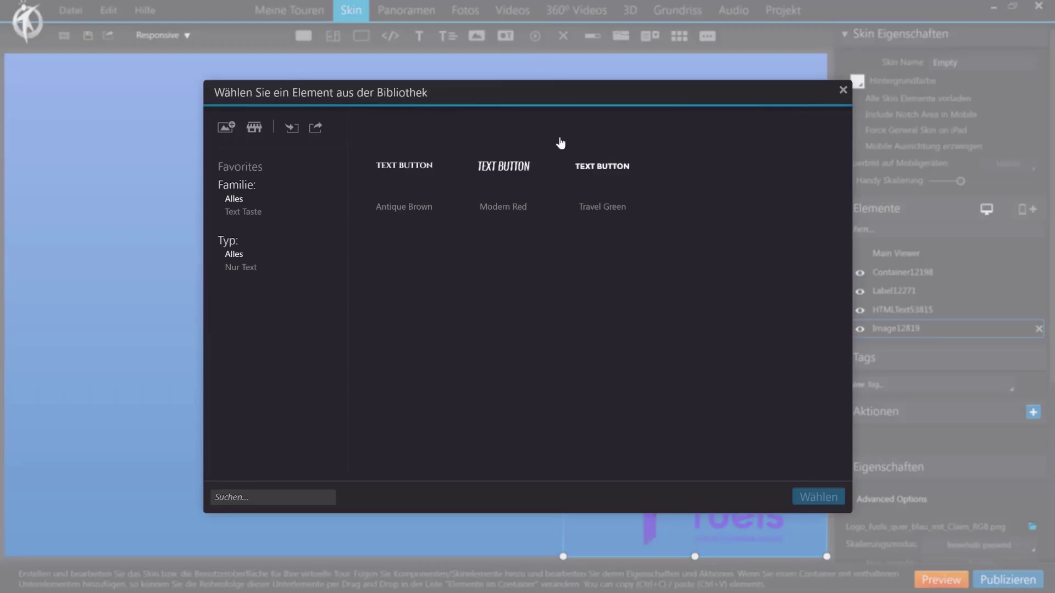
click(501, 182)
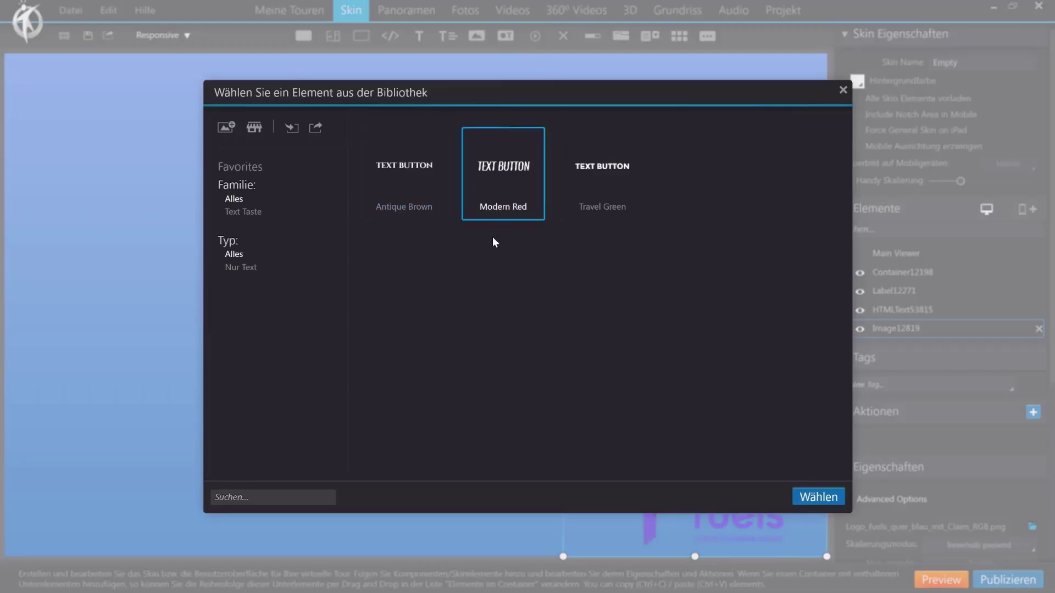
double_click(487, 196)
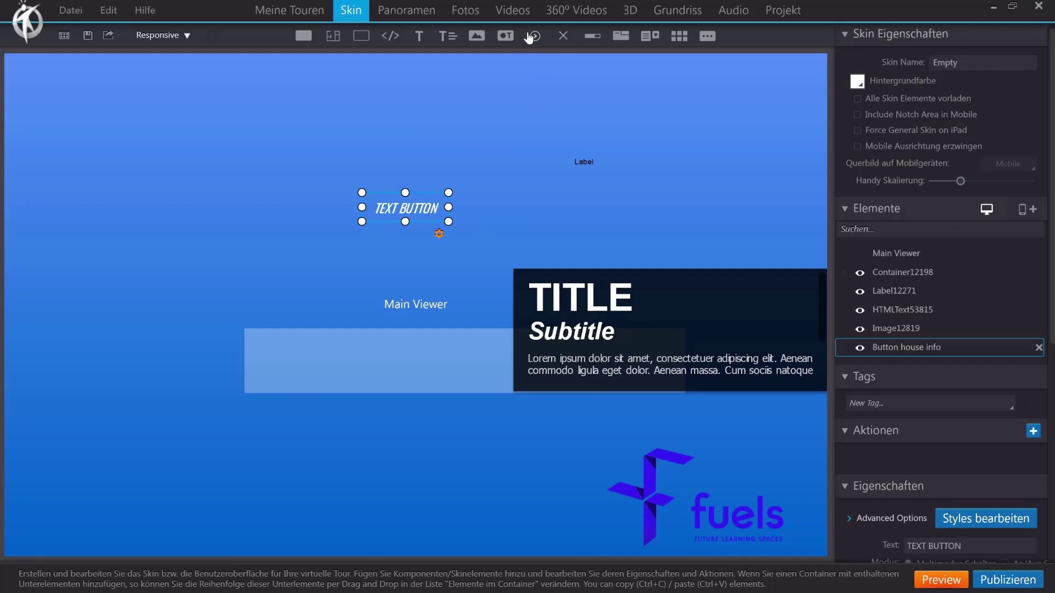
click(536, 36)
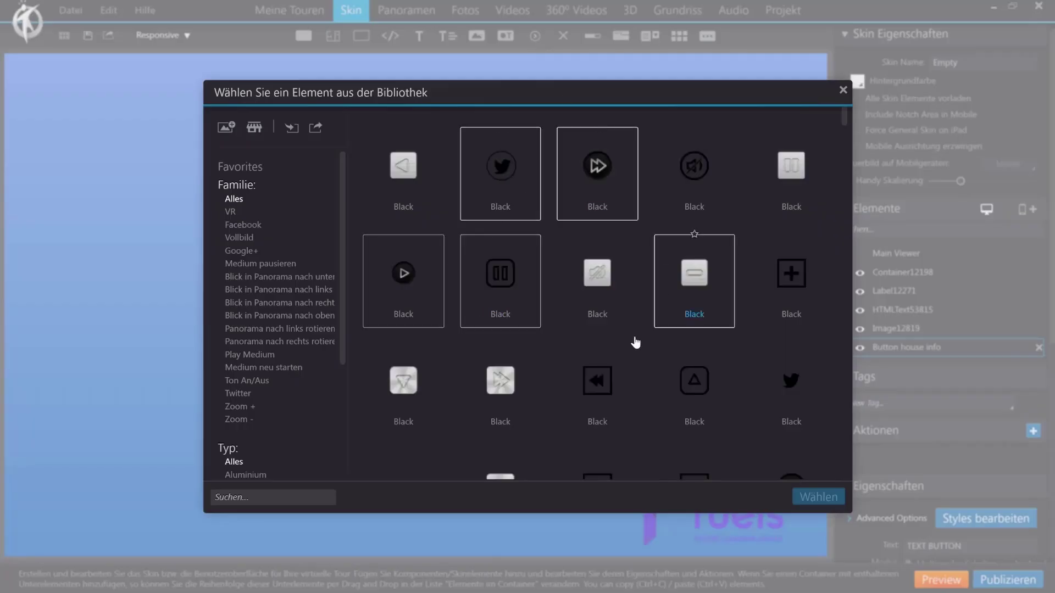
click(843, 91)
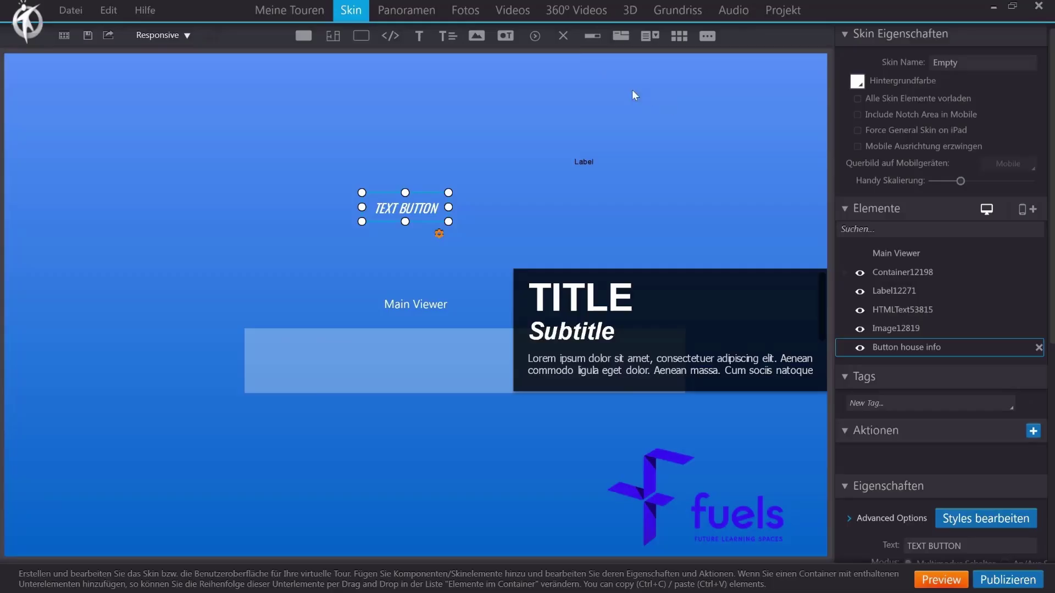
Step: Add a close button and position it in the upper-right corner of the dark text block
click(564, 37)
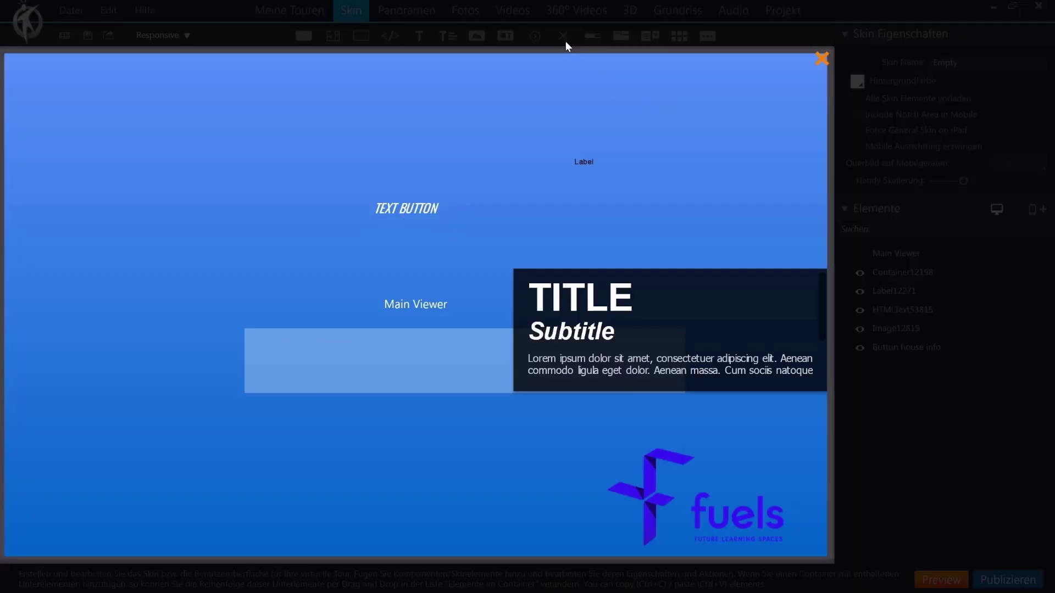
click(531, 282)
drag(544, 295, 802, 288)
click(634, 188)
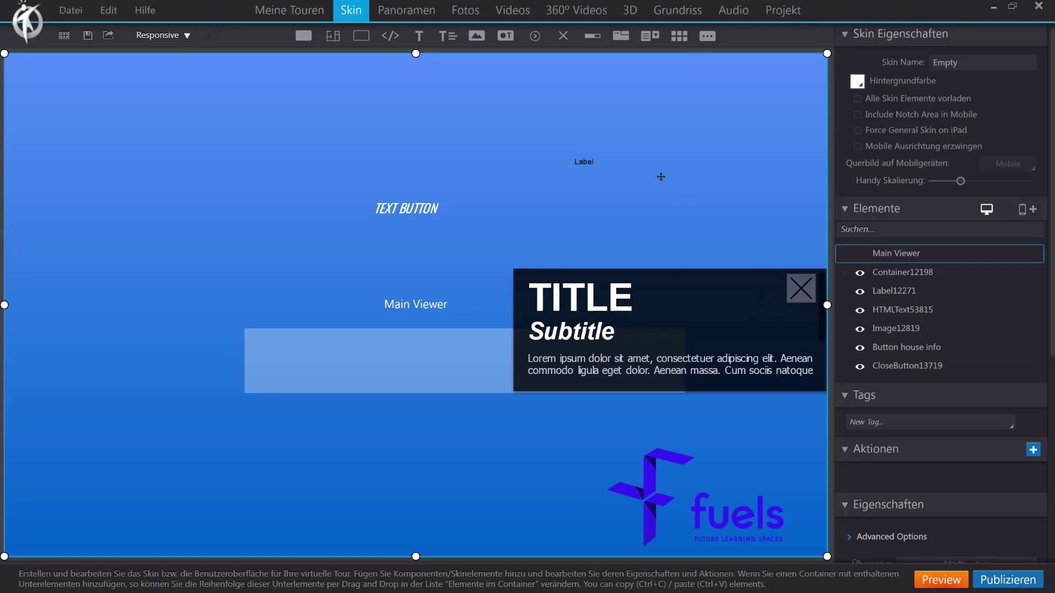
Step: Add a full-width progress bar and move it to the lower edge of the skin
click(594, 37)
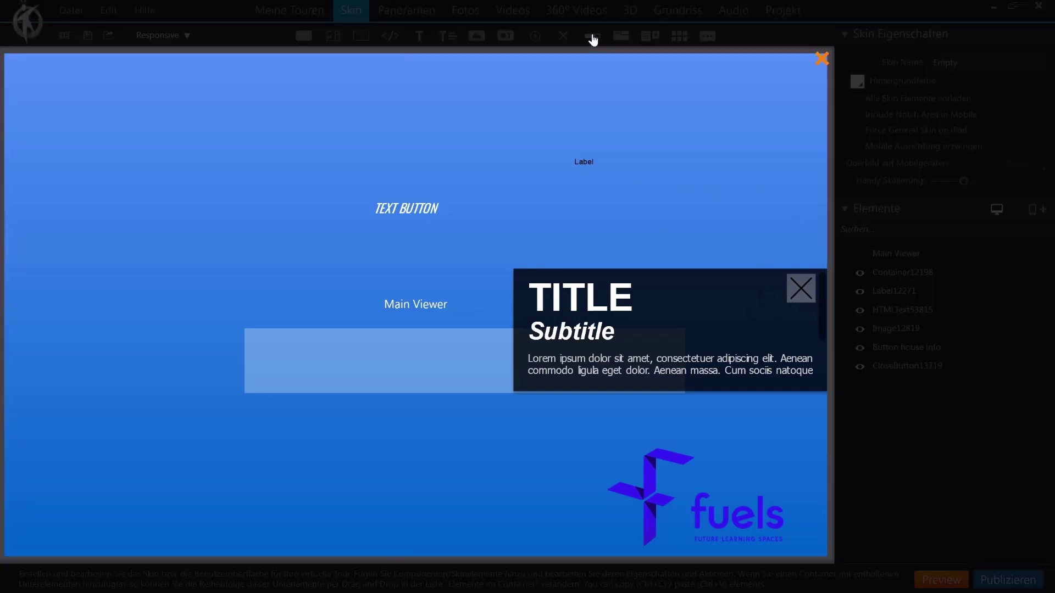
click(295, 500)
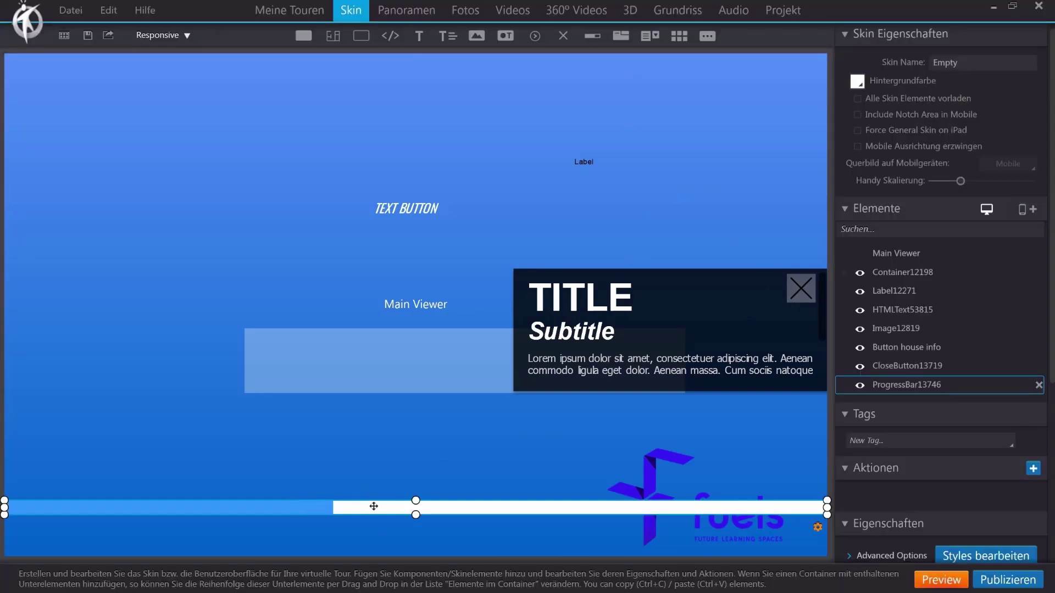
drag(374, 507, 373, 549)
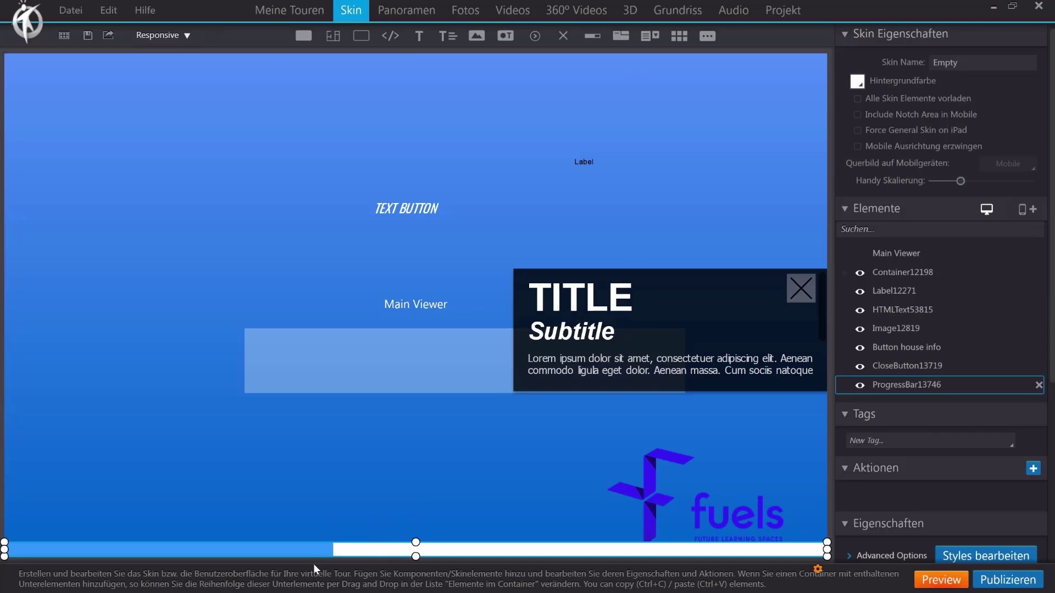
Step: Insert a tab panel from the library's blue template over the lower middle of the Main Viewer
click(621, 37)
click(605, 277)
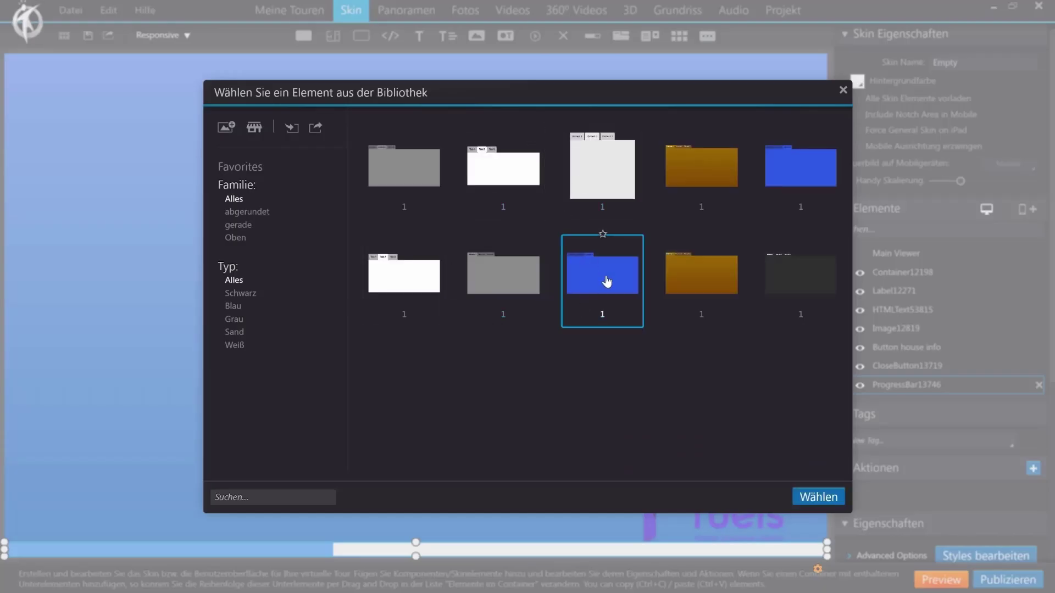
click(817, 497)
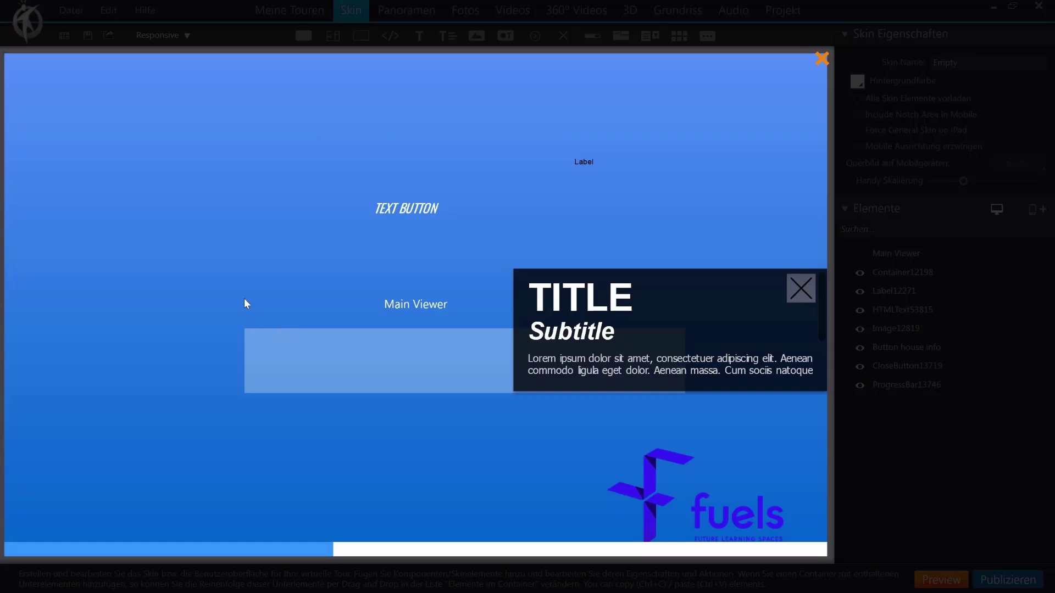
click(211, 268)
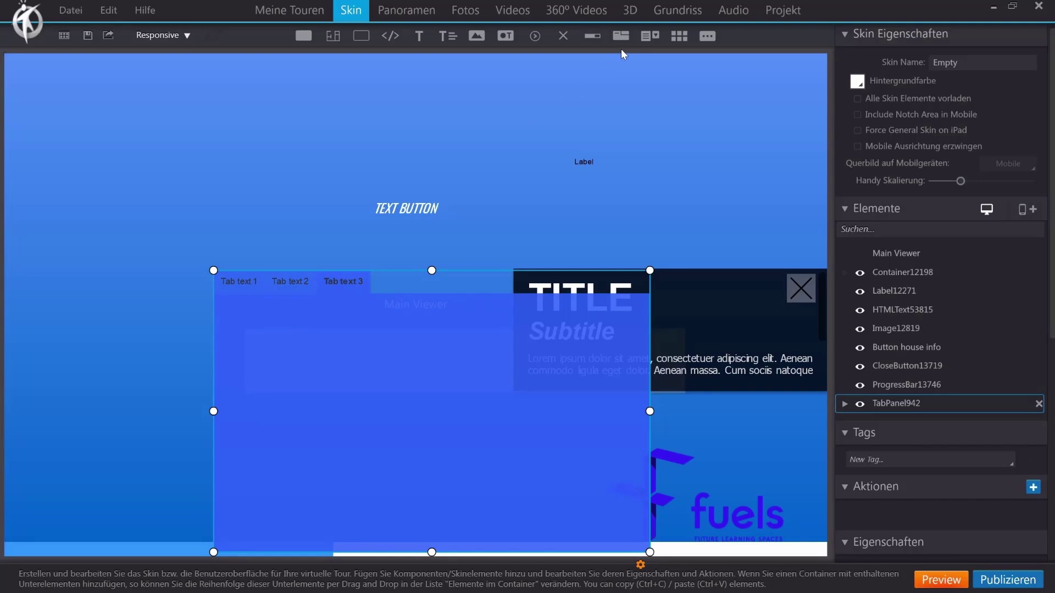
Step: Add a pink Rounded drop-down menu above the text block and try out a panorama drop-down in the tour preview
click(650, 36)
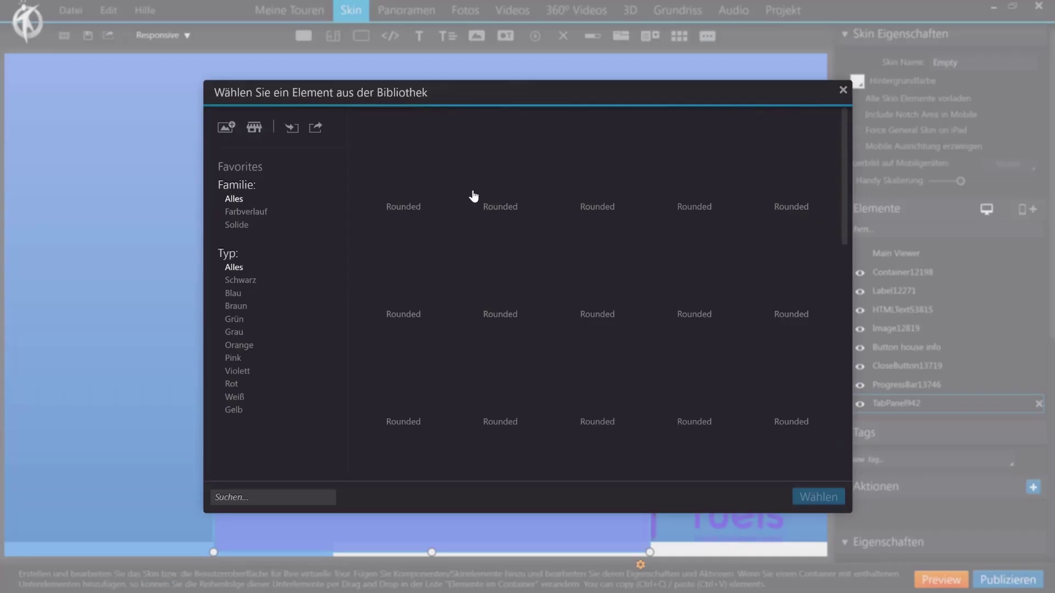
click(501, 187)
click(809, 497)
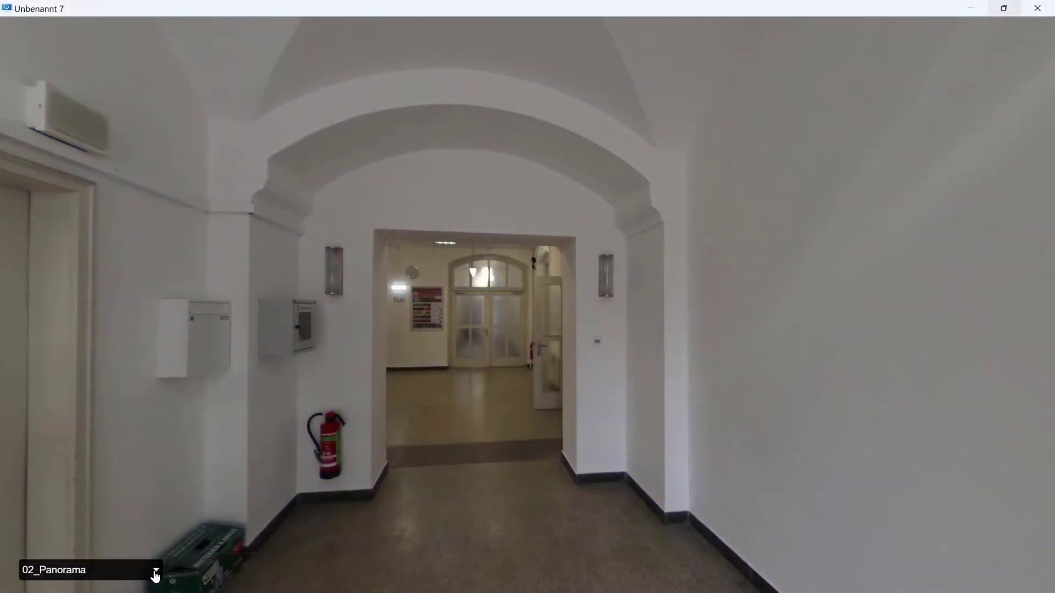
click(156, 572)
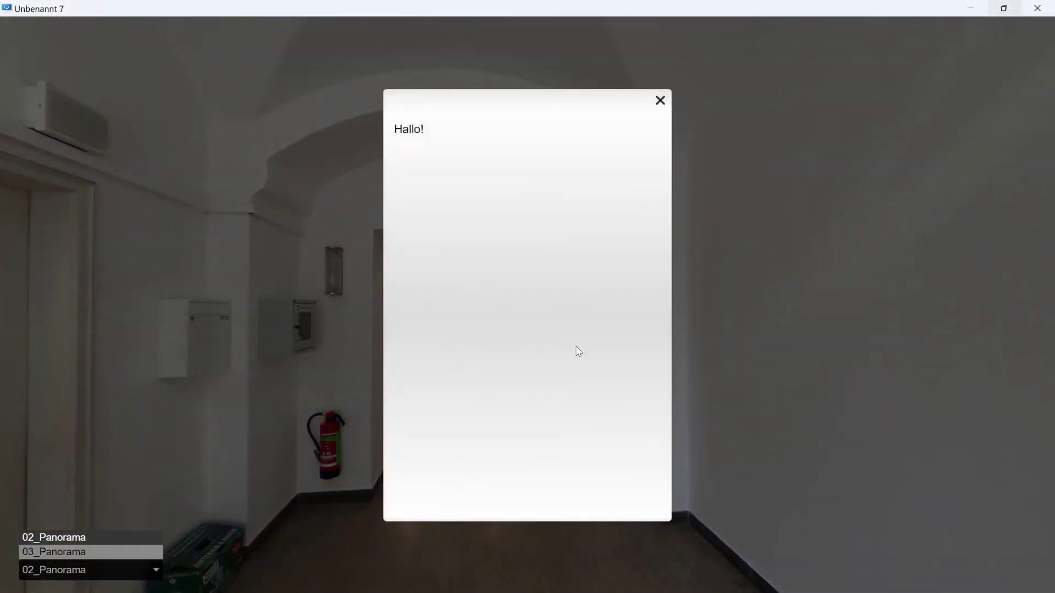
click(155, 572)
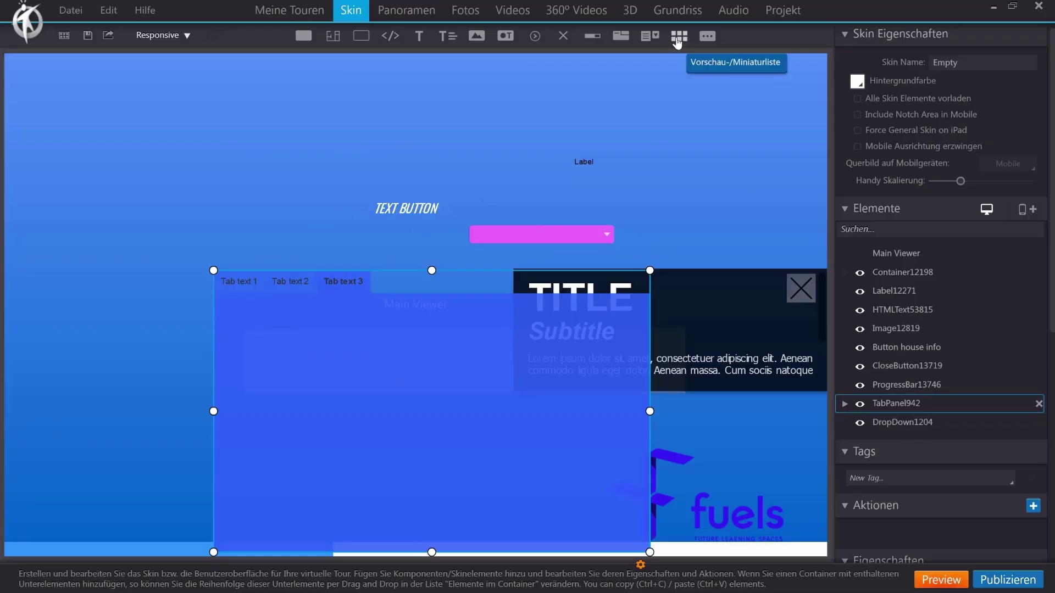
Step: Add a vertical Panel thumbnail list at the skin's lower-left edge and look at the library of ready-made components
click(679, 36)
click(418, 172)
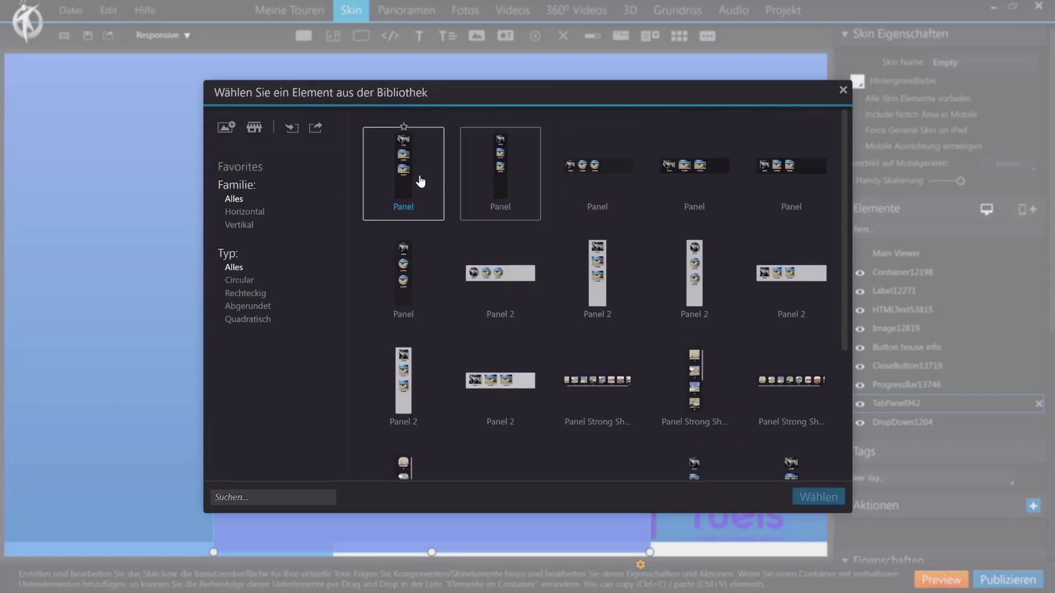
double_click(417, 172)
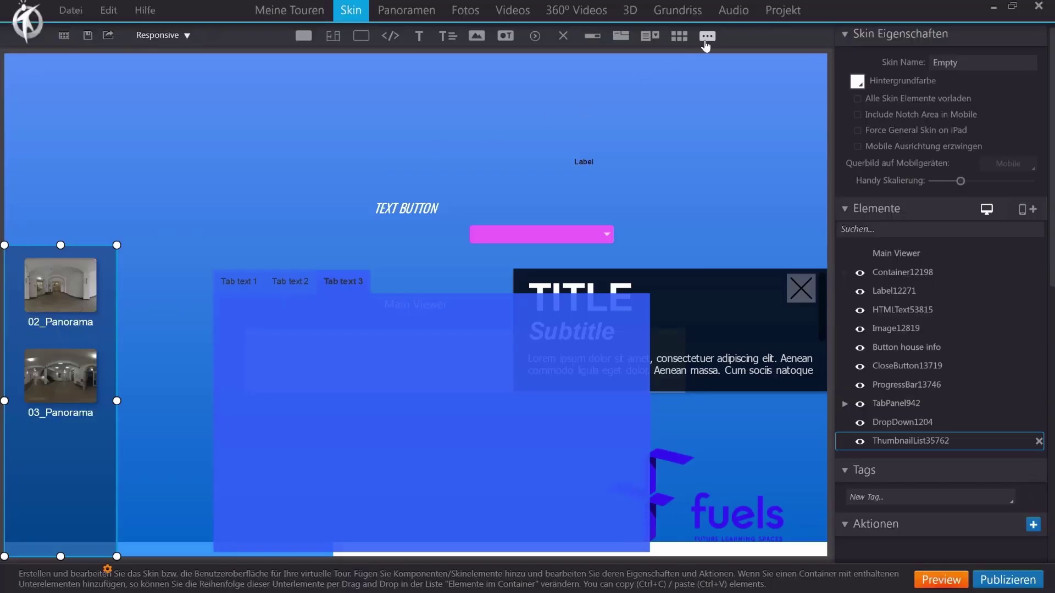
click(706, 39)
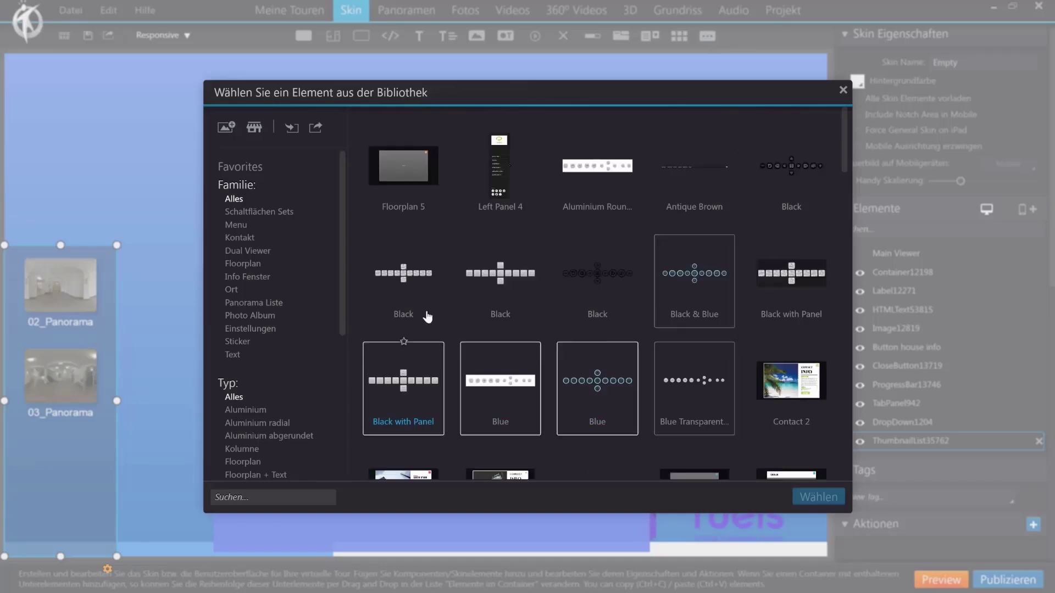
click(843, 90)
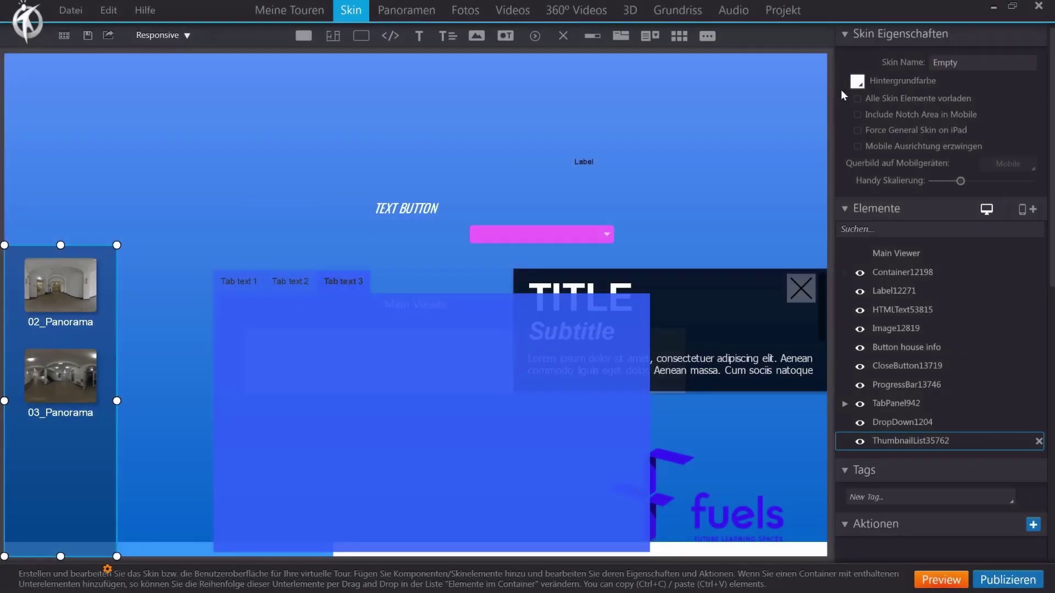
click(429, 345)
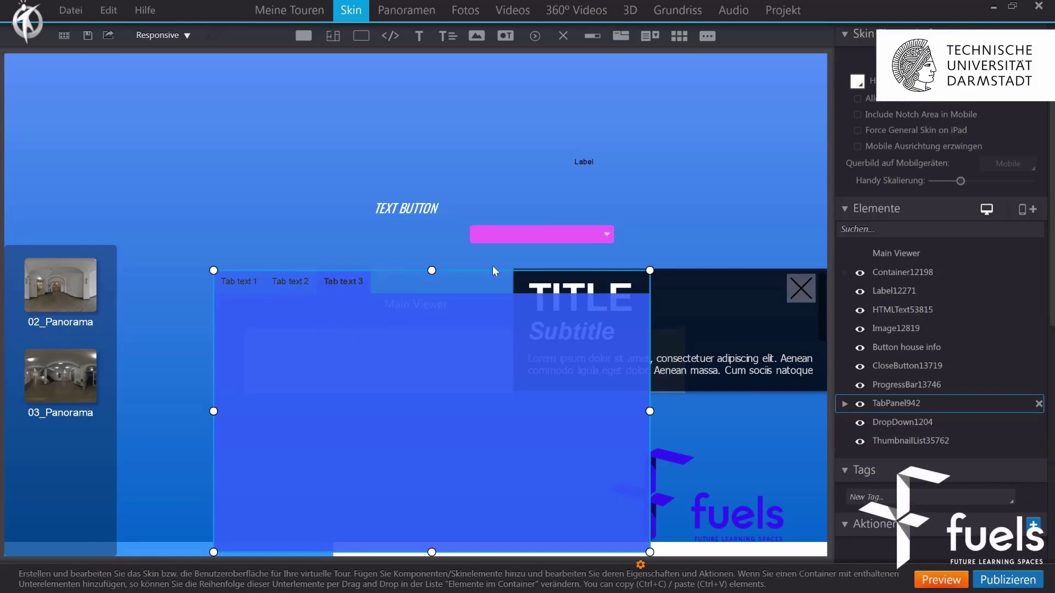
click(735, 317)
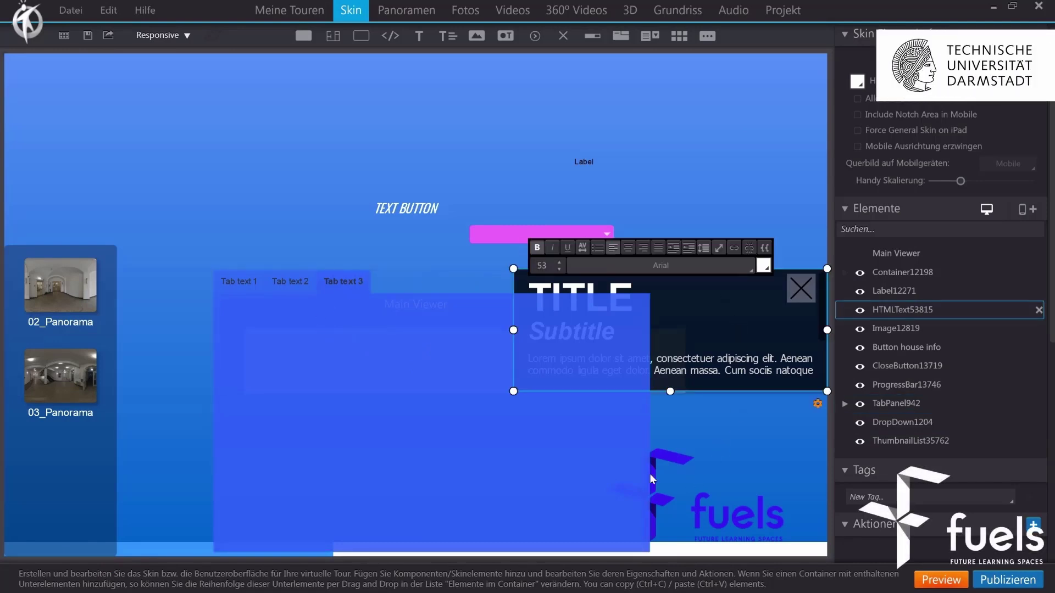
click(426, 334)
click(399, 205)
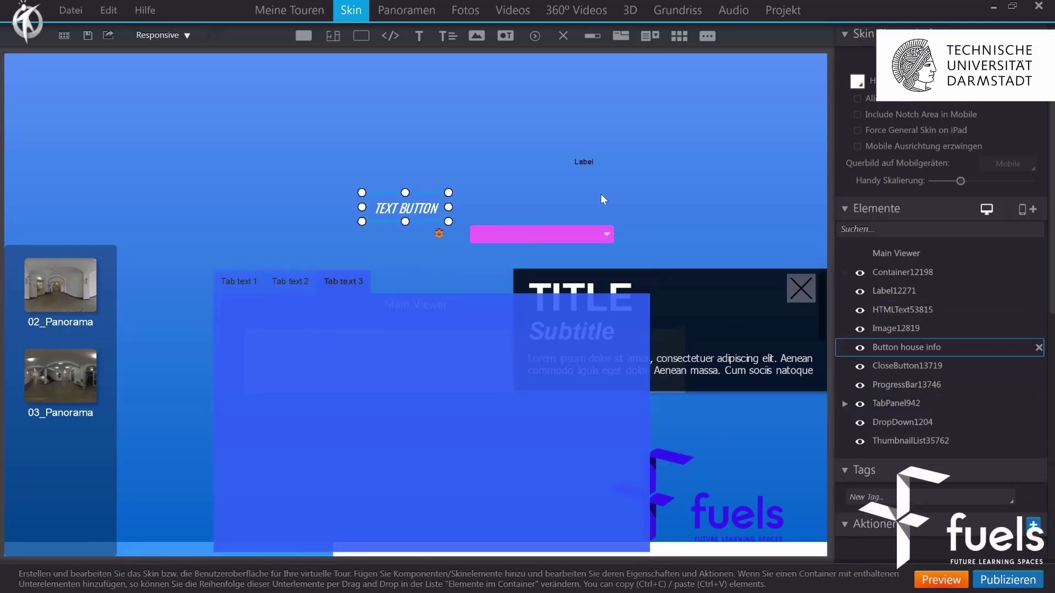
click(583, 234)
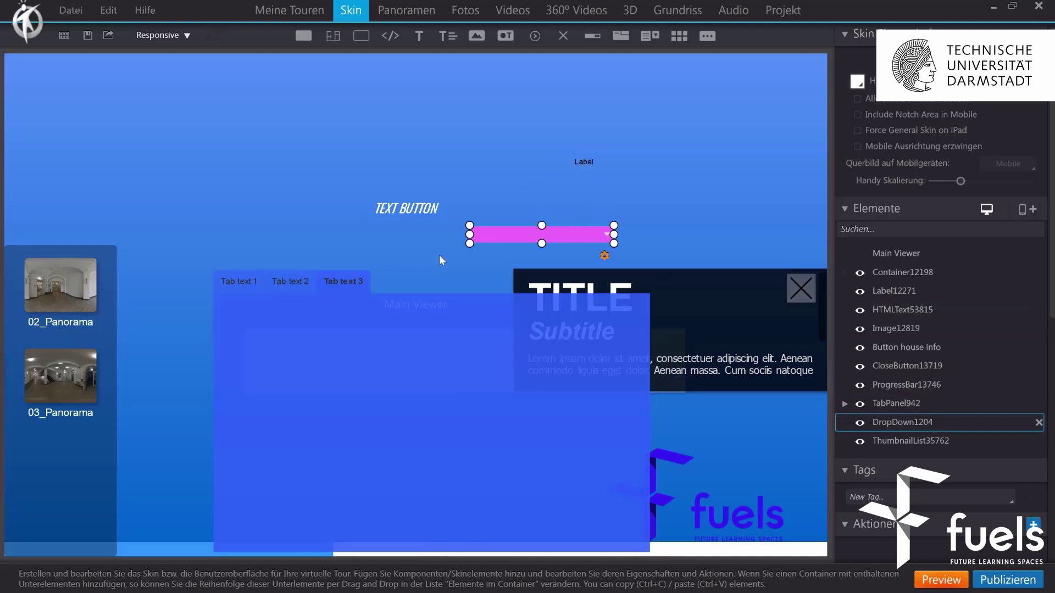